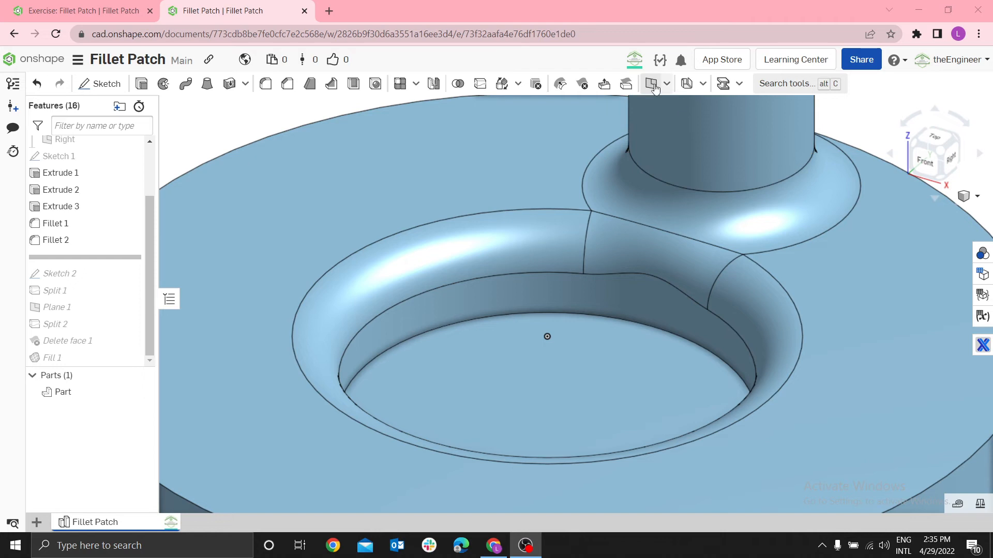
Step: Roll the feature history back to just after Extrude 3 to show the model without fillets
scroll(677, 168, up, 2)
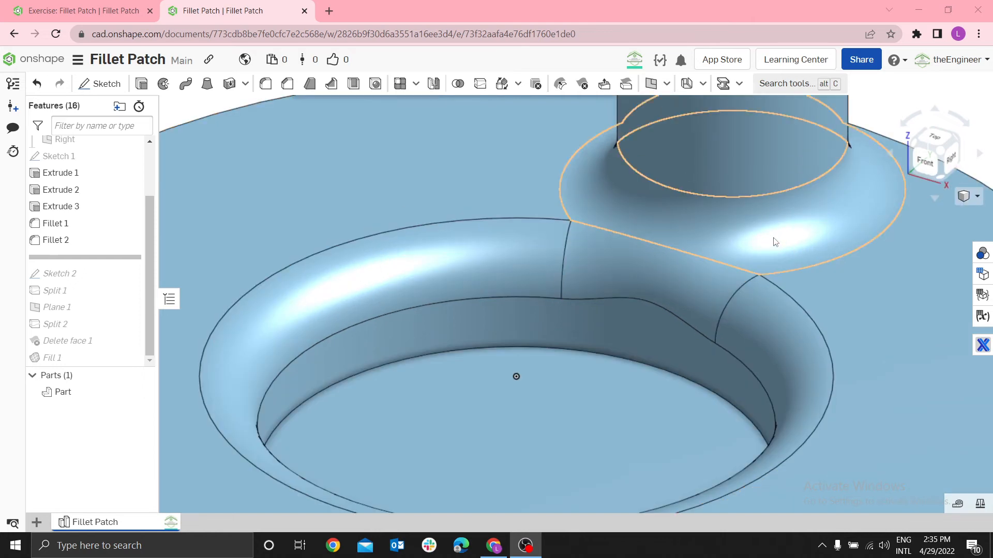
scroll(744, 219, down, 5)
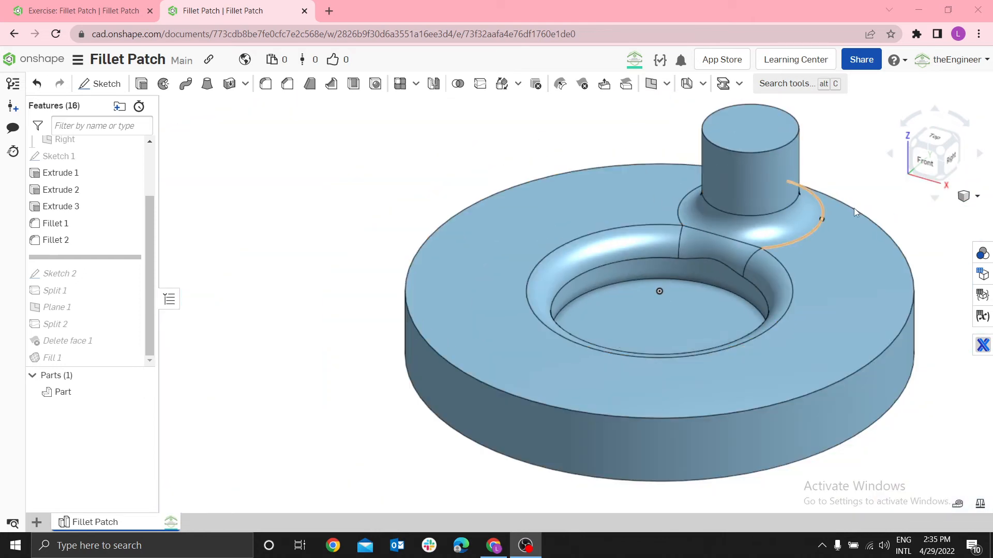
scroll(886, 209, up, 1)
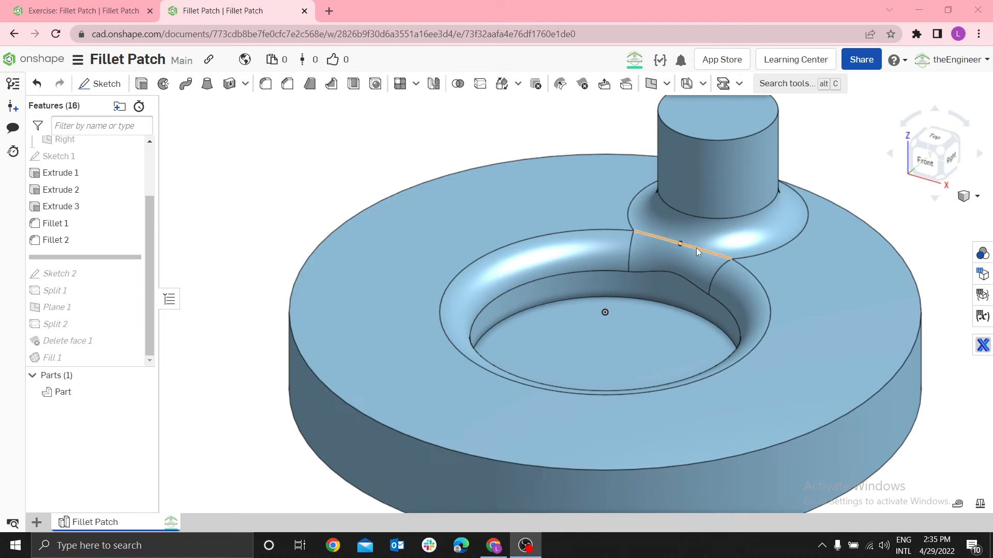
right_click(60, 212)
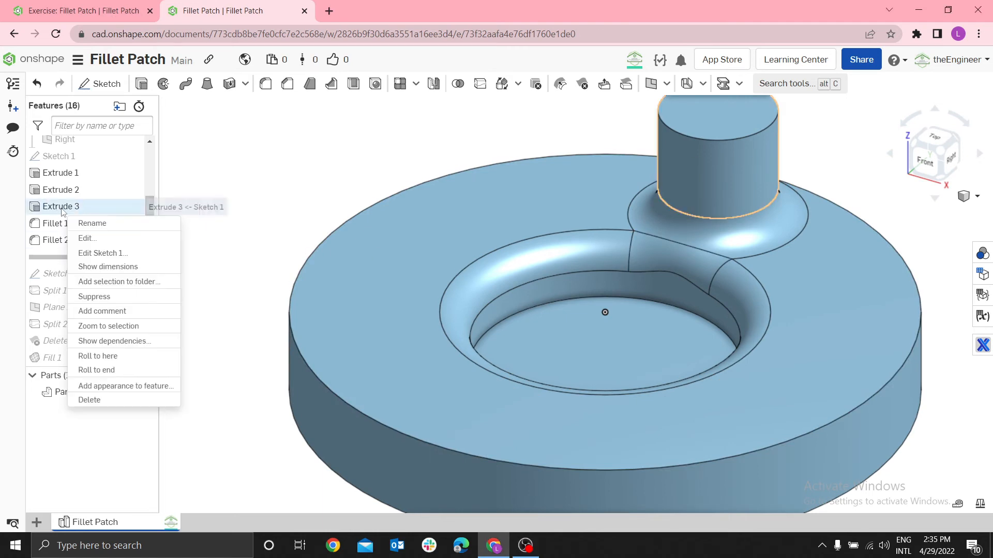
click(106, 367)
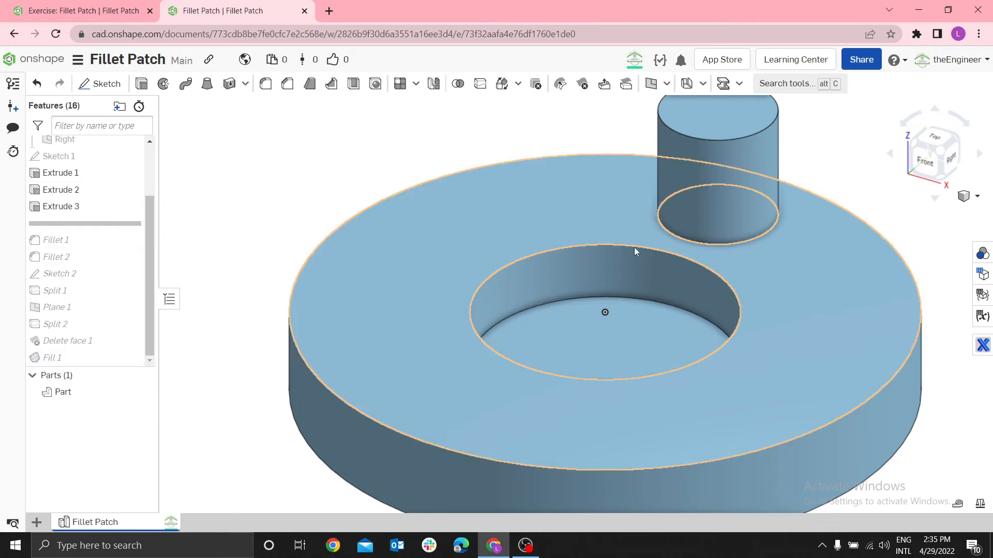
Step: Examine the unfilleted boss and hole, and roll the feature history forward to include Fillet 1
scroll(722, 179, up, 3)
scroll(653, 250, down, 3)
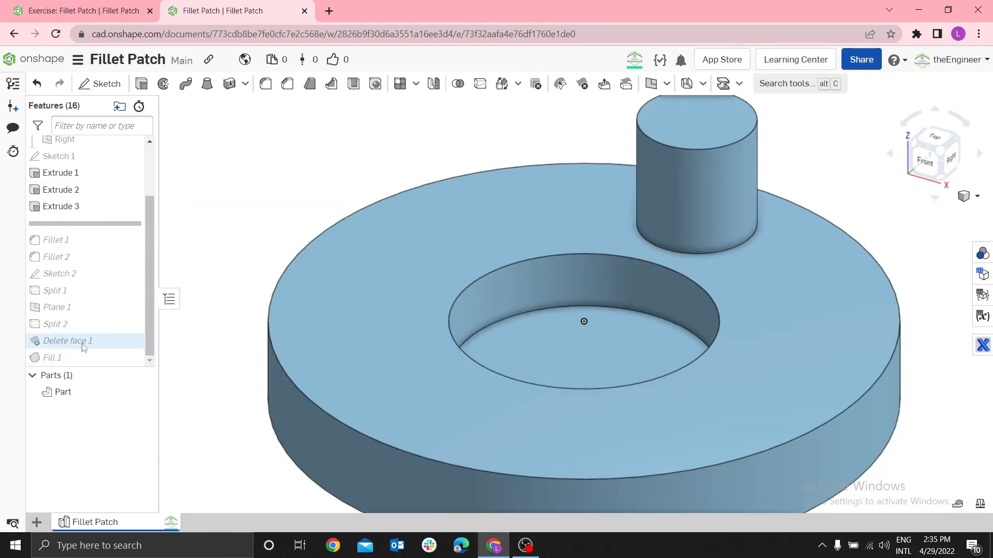
scroll(710, 227, up, 2)
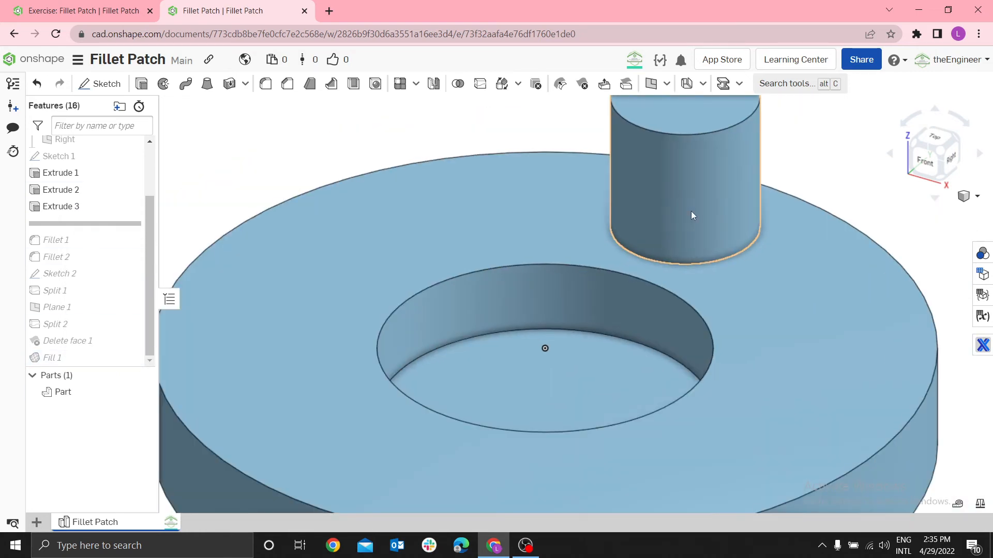
right_click(61, 238)
click(105, 314)
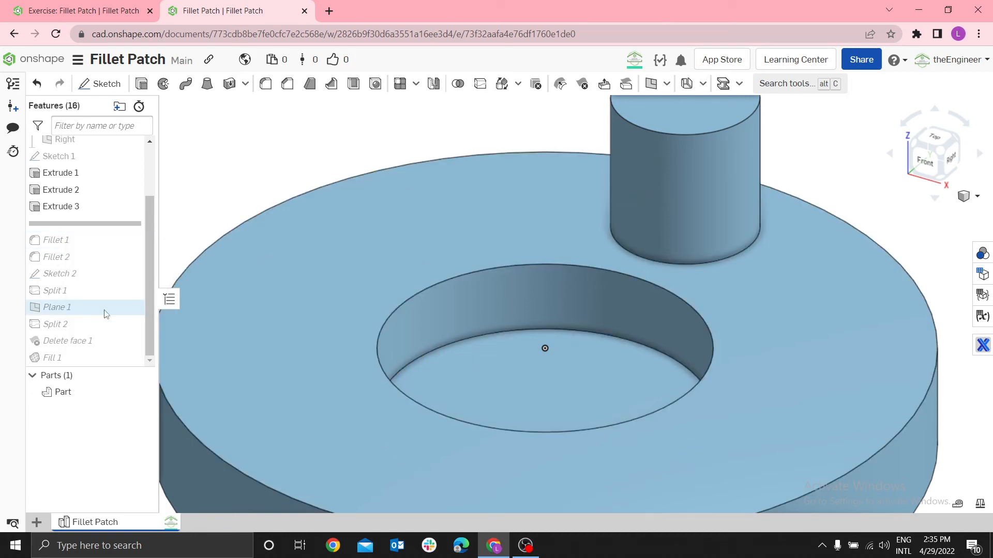
Step: Roll the feature history forward to include Fillet 2 and examine the edge where the boss fillet meets the hole fillet
scroll(788, 234, down, 3)
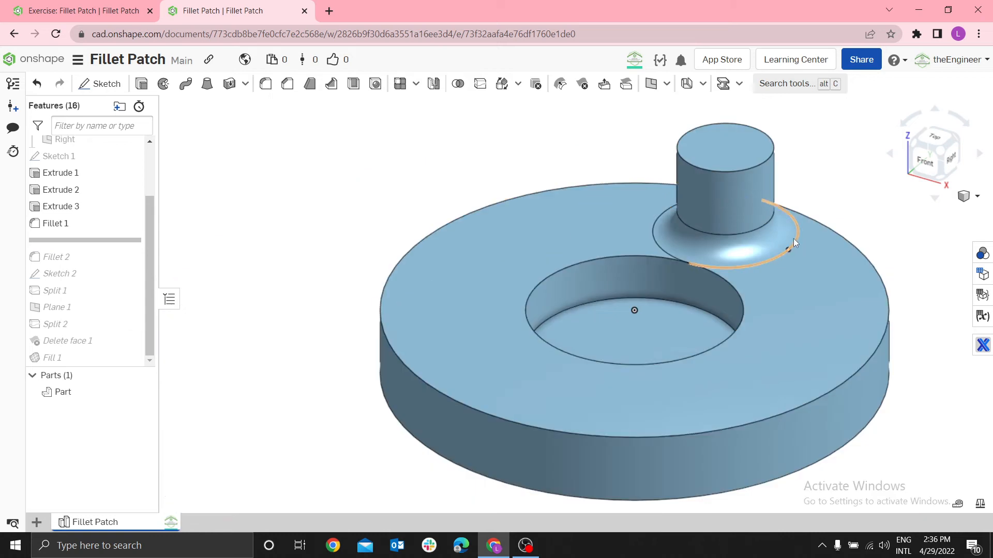
scroll(781, 231, up, 4)
scroll(634, 253, down, 1)
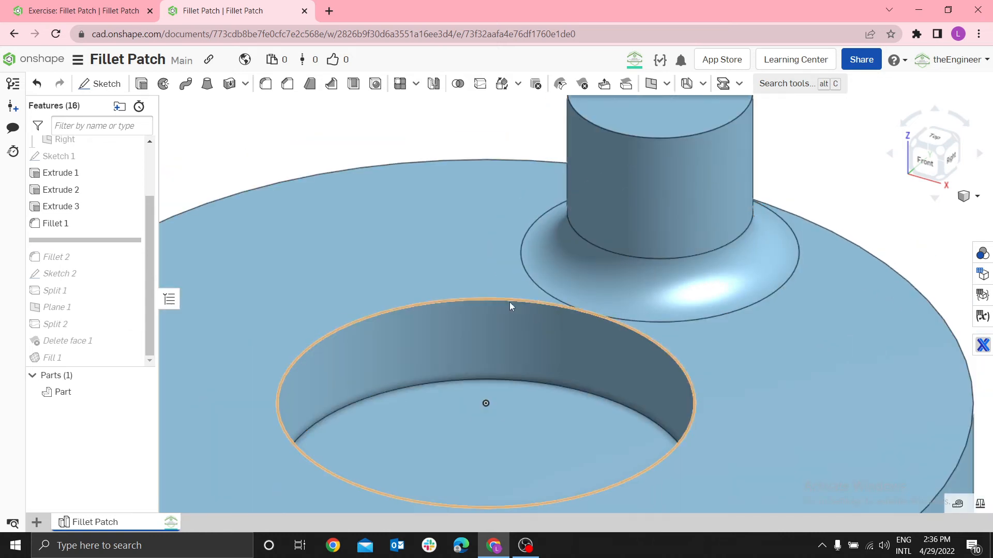
right_click(57, 259)
click(101, 329)
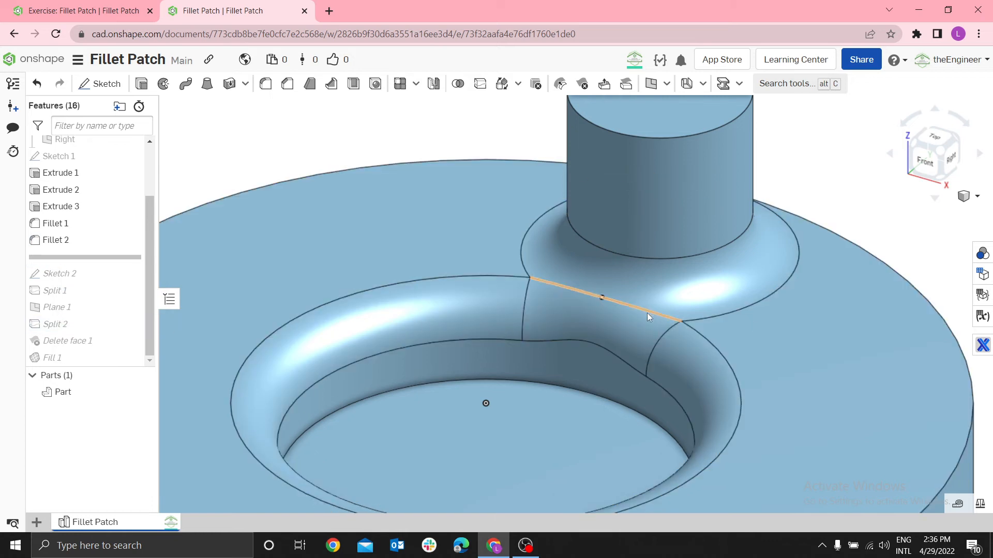
scroll(589, 311, up, 2)
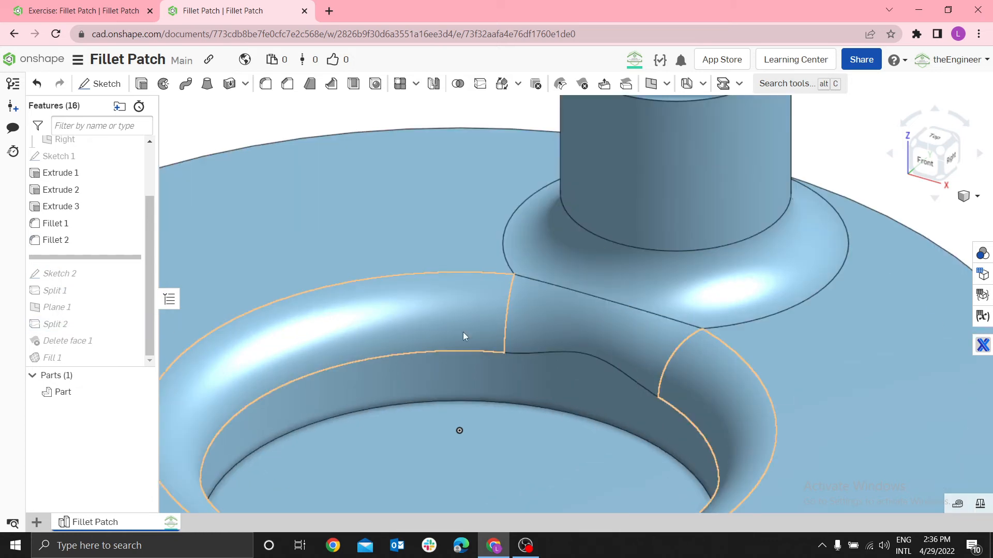
click(619, 303)
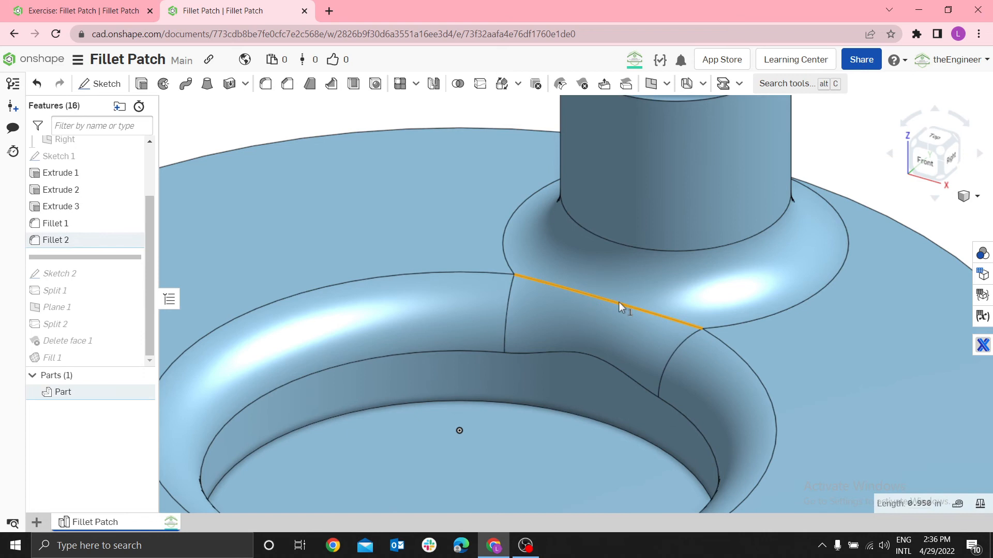
click(318, 125)
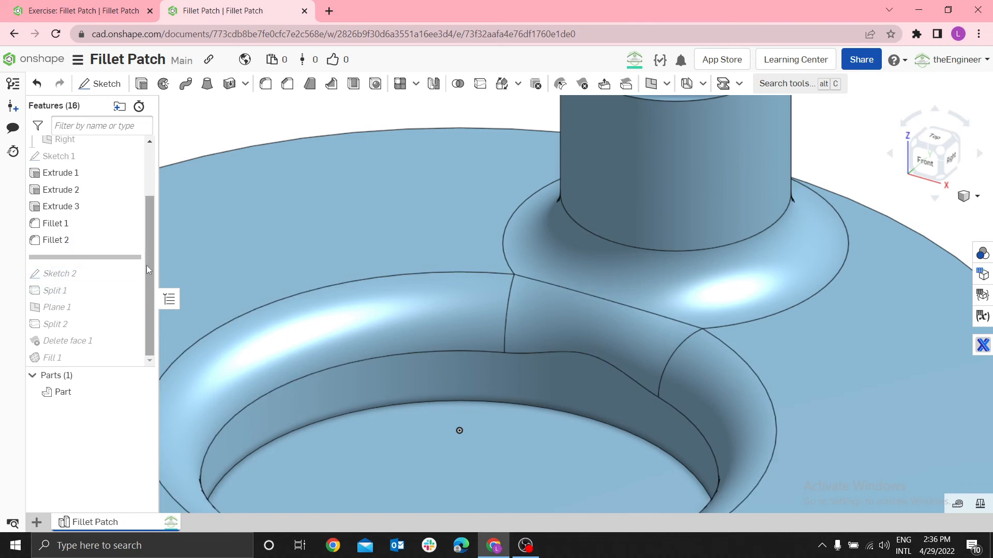
Step: Roll the feature history to the end and view the finished fillet patch shaded without edges
right_click(62, 360)
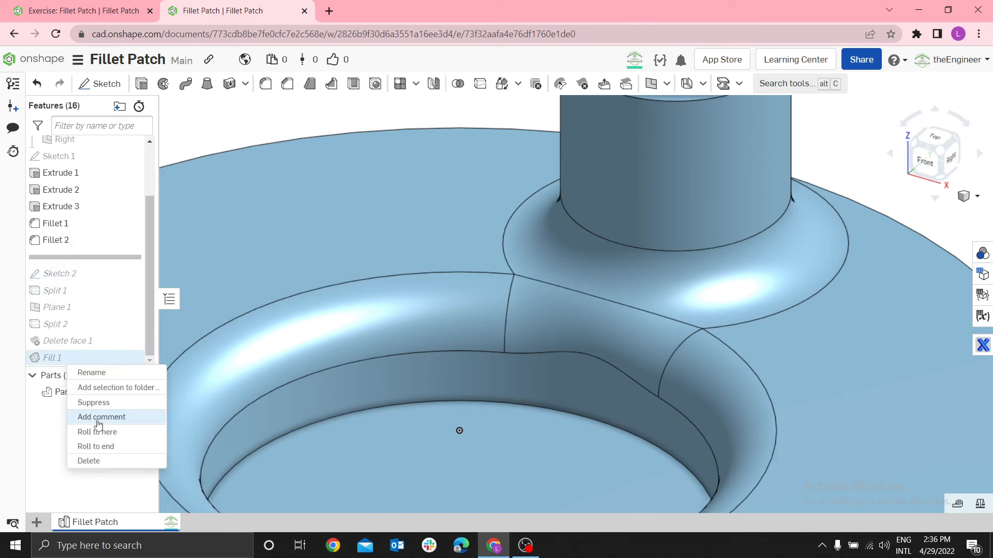
click(104, 447)
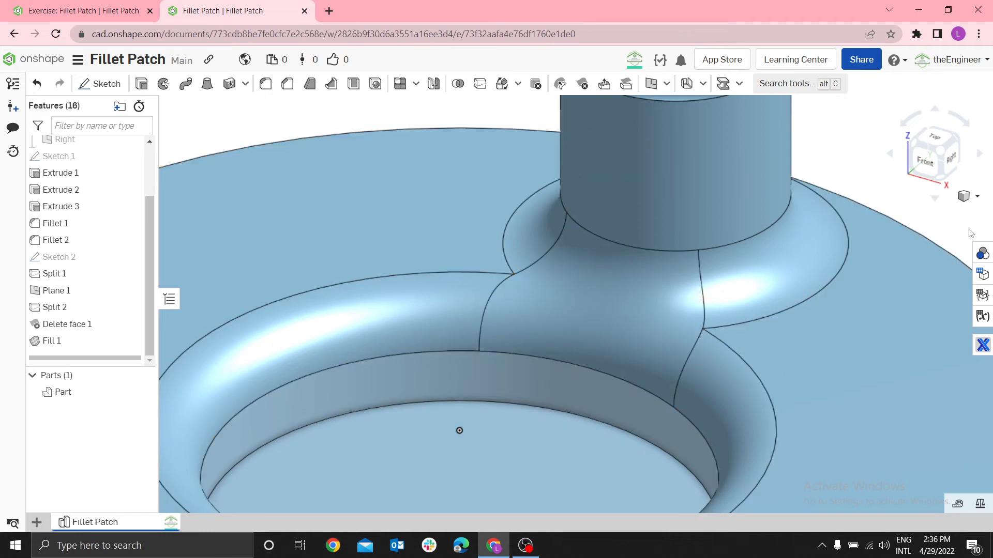
click(977, 197)
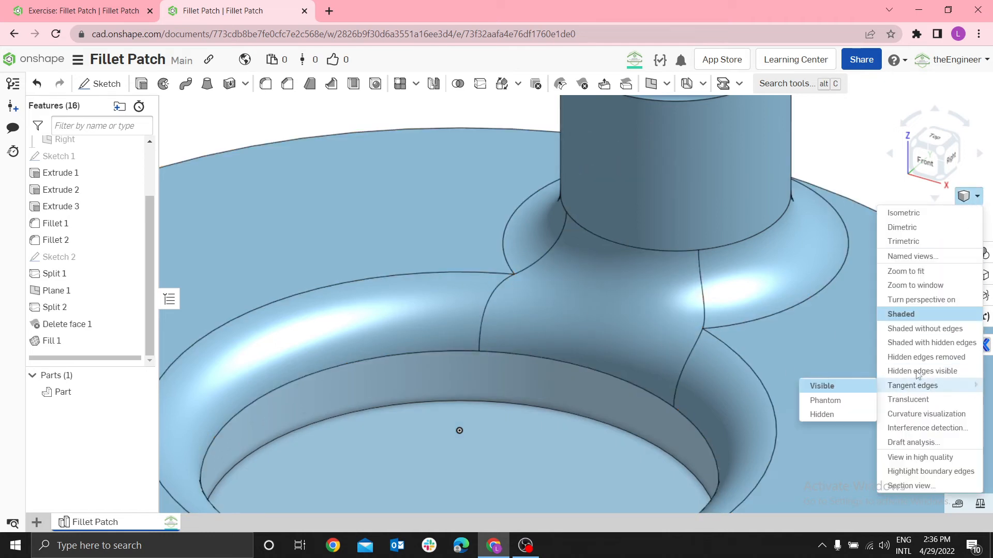
click(939, 329)
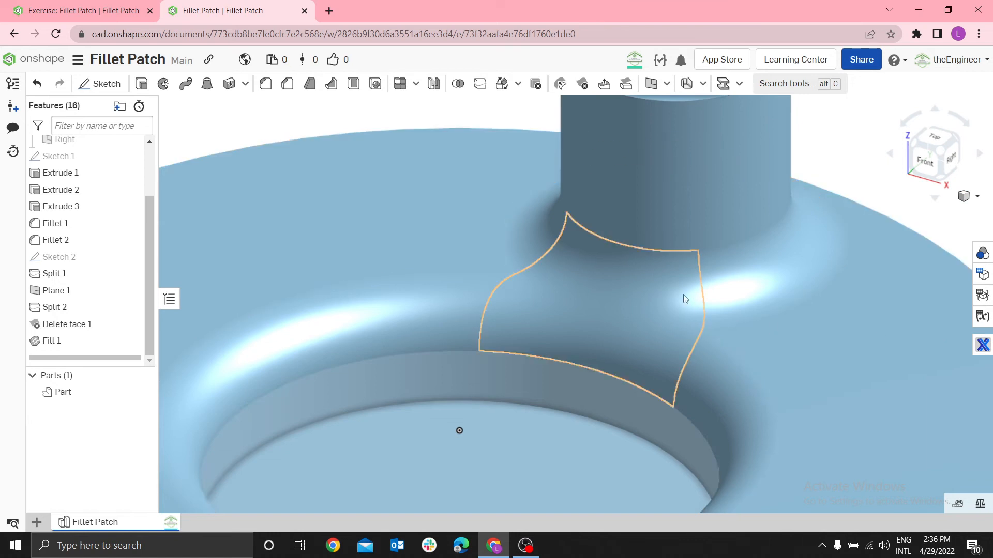
Step: Restore the Shaded display style and roll the feature history back to just after Fillet 2
click(977, 196)
click(900, 313)
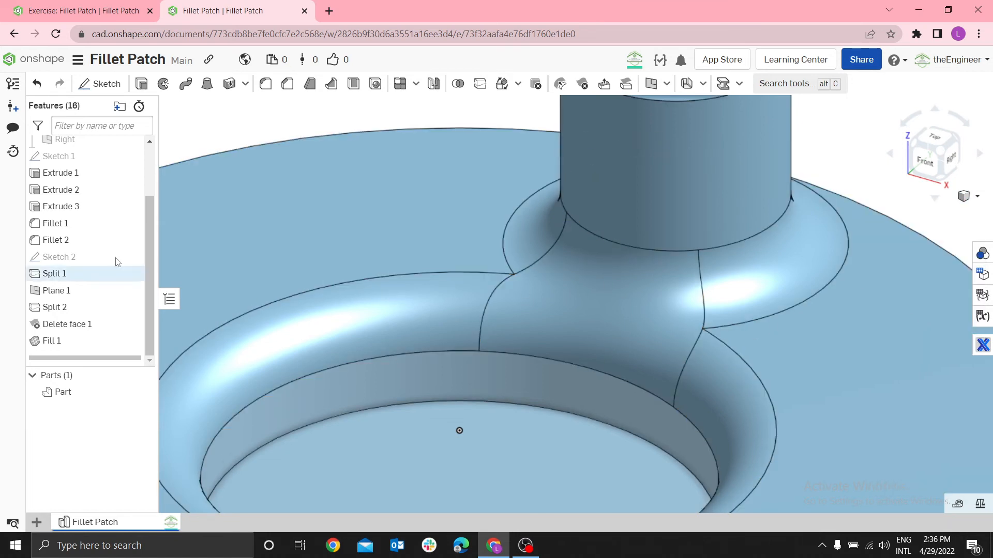
right_click(73, 245)
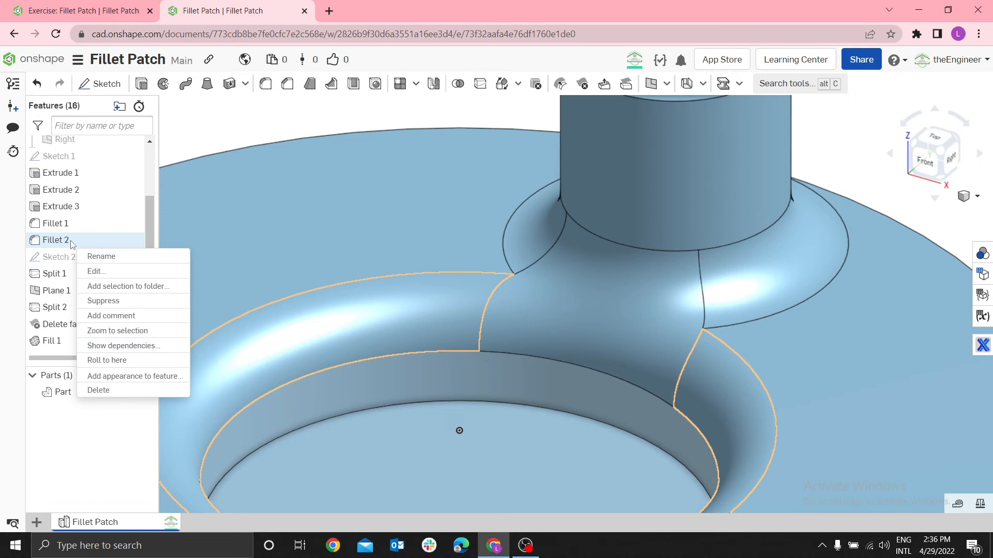
click(138, 362)
scroll(620, 296, down, 3)
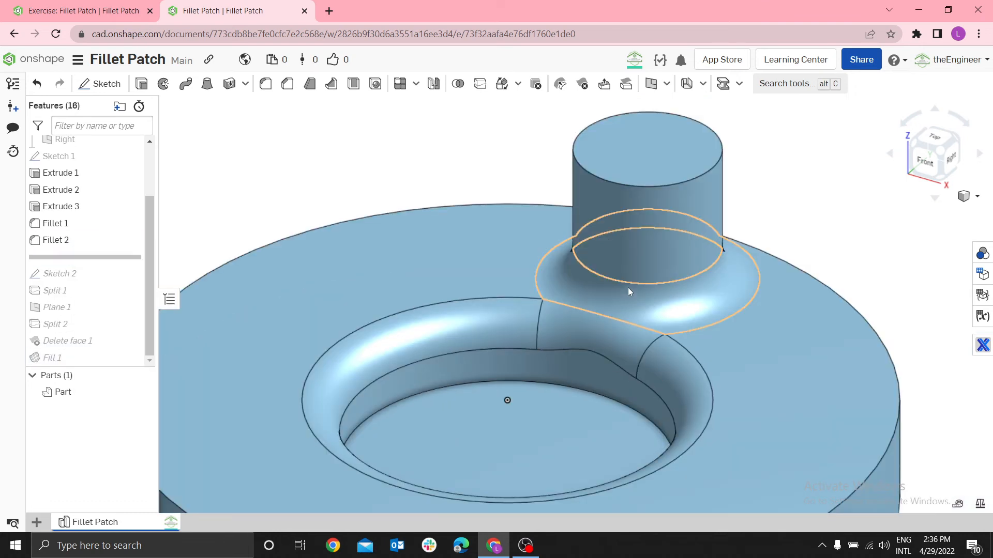
Step: Start a sketch on the Top plane and draw a circle inside the outline of the central hole
drag(152, 212, 155, 145)
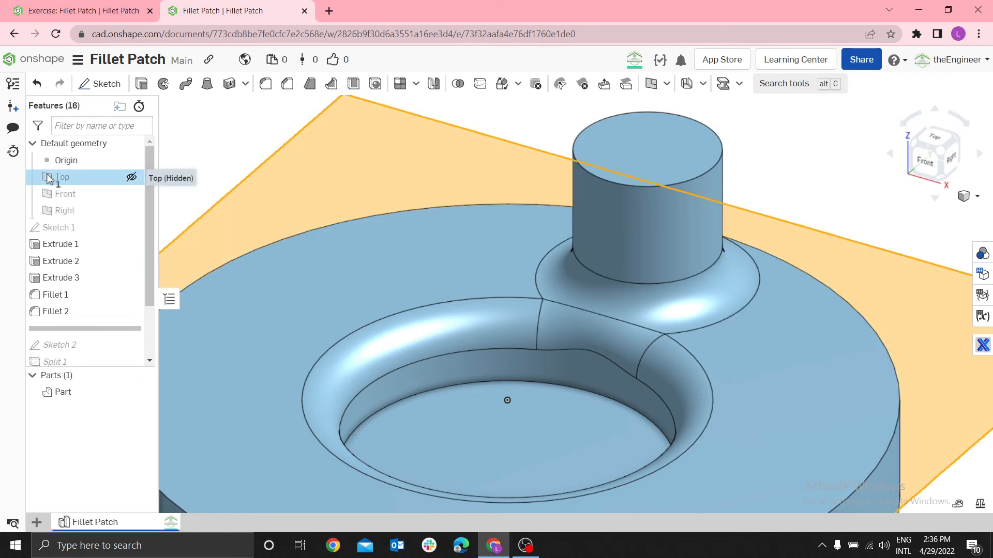
key(s)
click(66, 166)
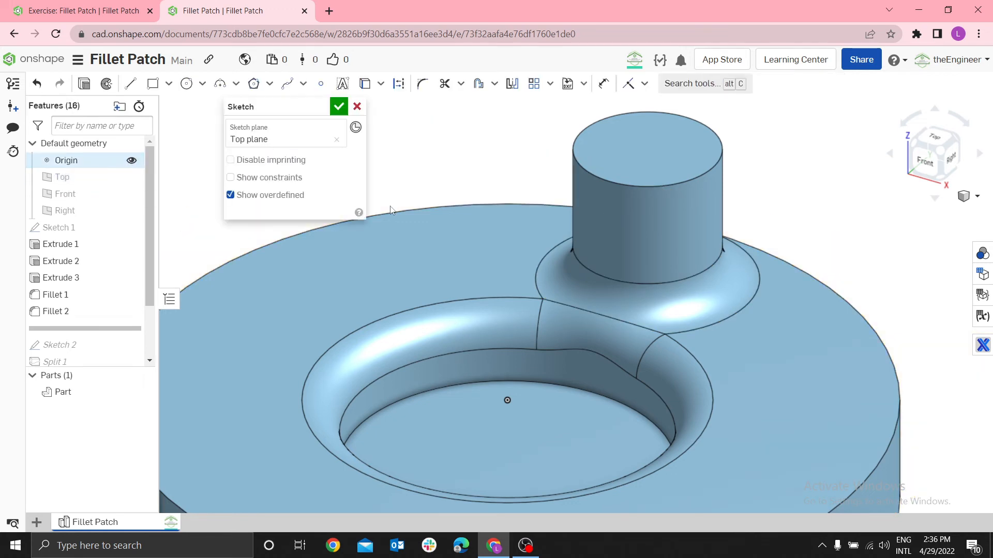
key(n)
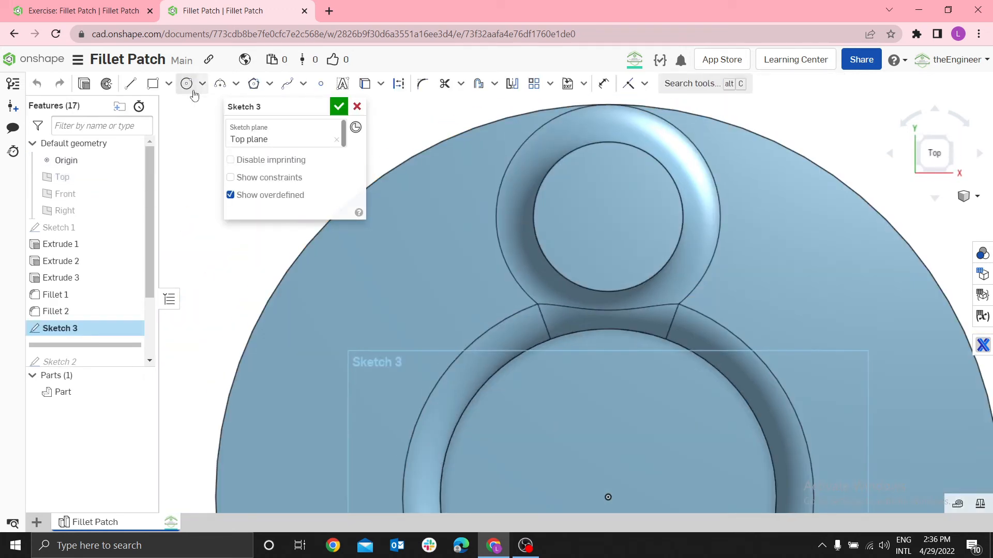
click(188, 87)
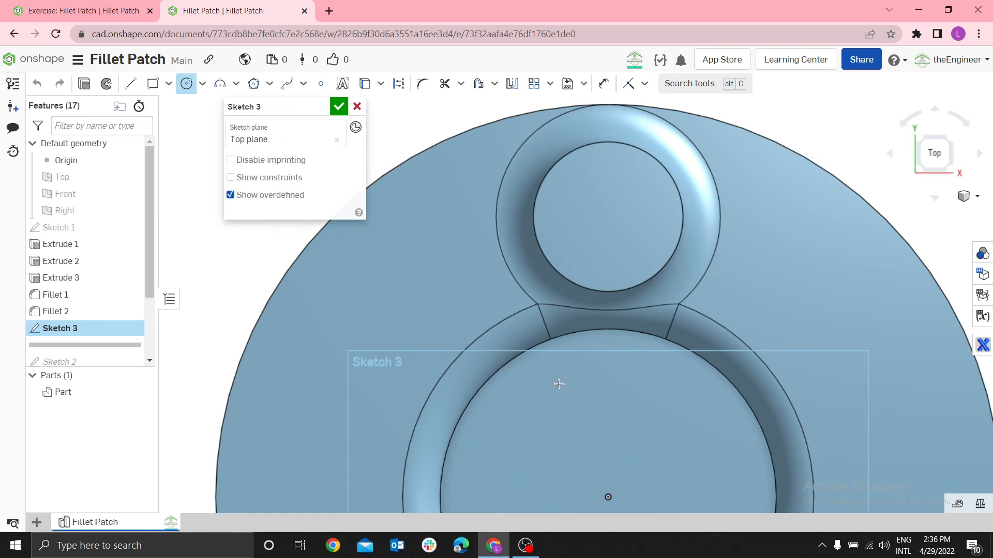
click(644, 385)
key(Escape)
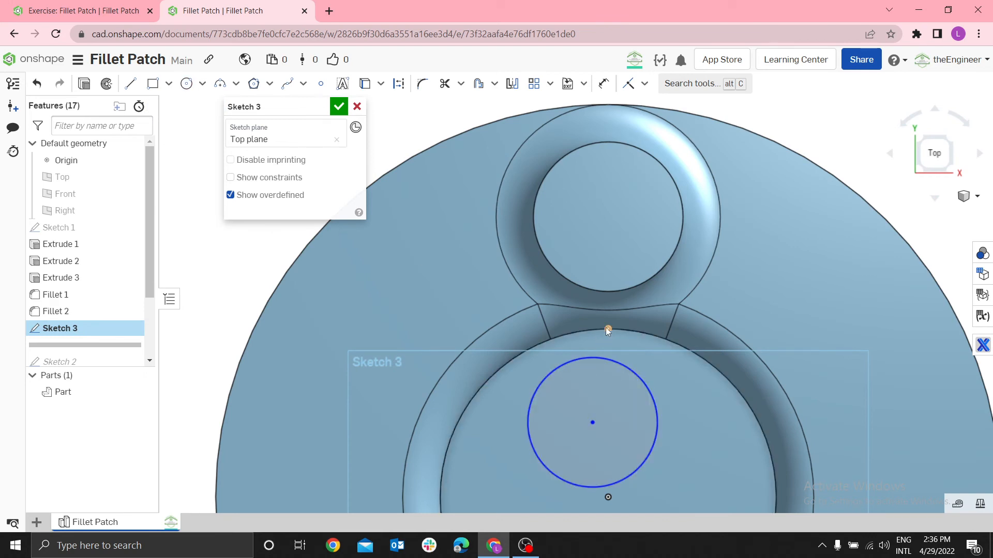
Step: Make the circle coincident with a corner where the two fillets meet, and its centre coincident with the hole's edge arc
click(538, 304)
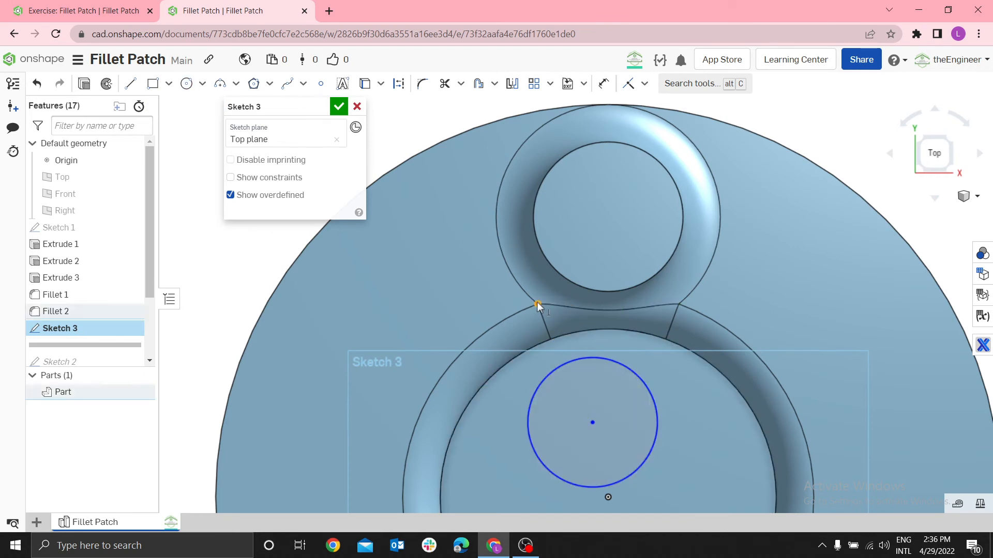
click(563, 365)
key(i)
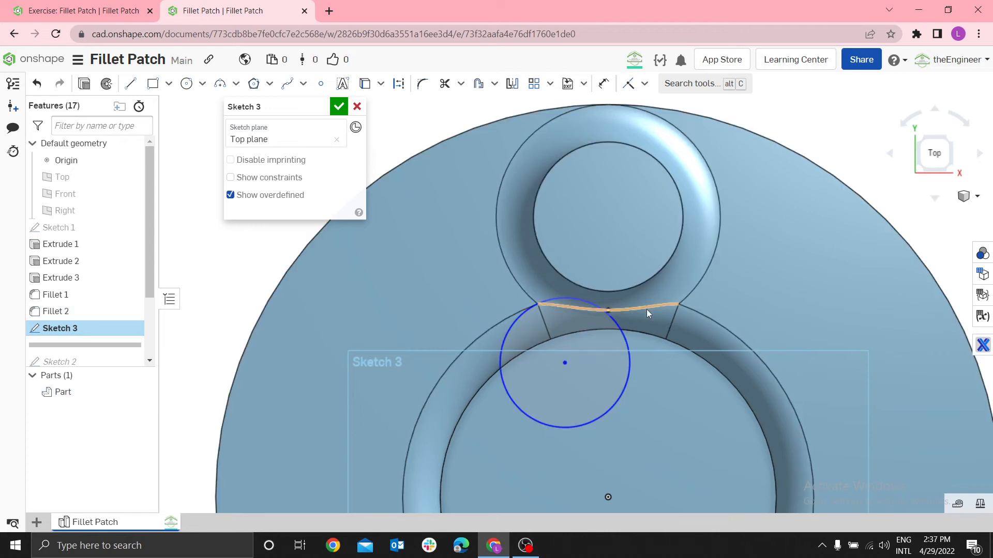
click(583, 332)
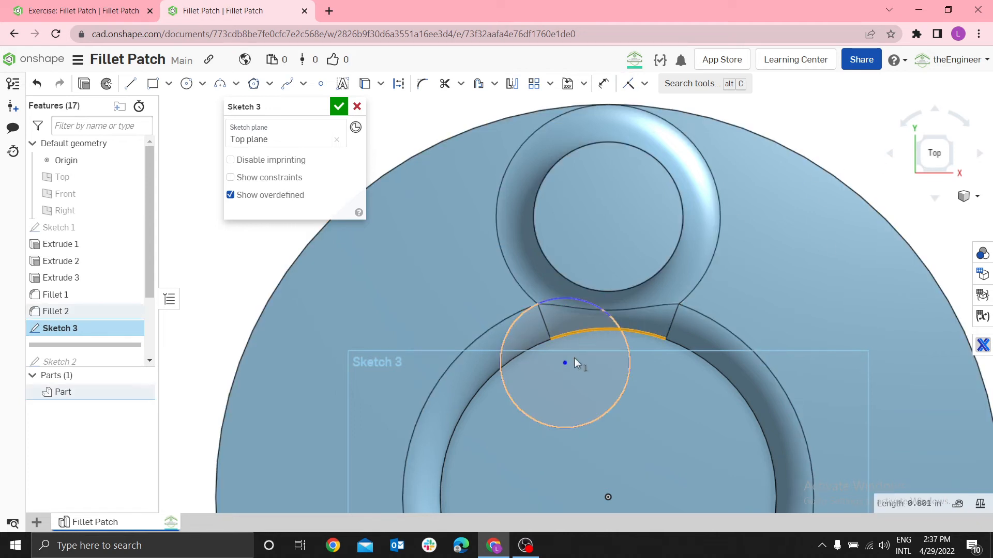
click(561, 367)
key(i)
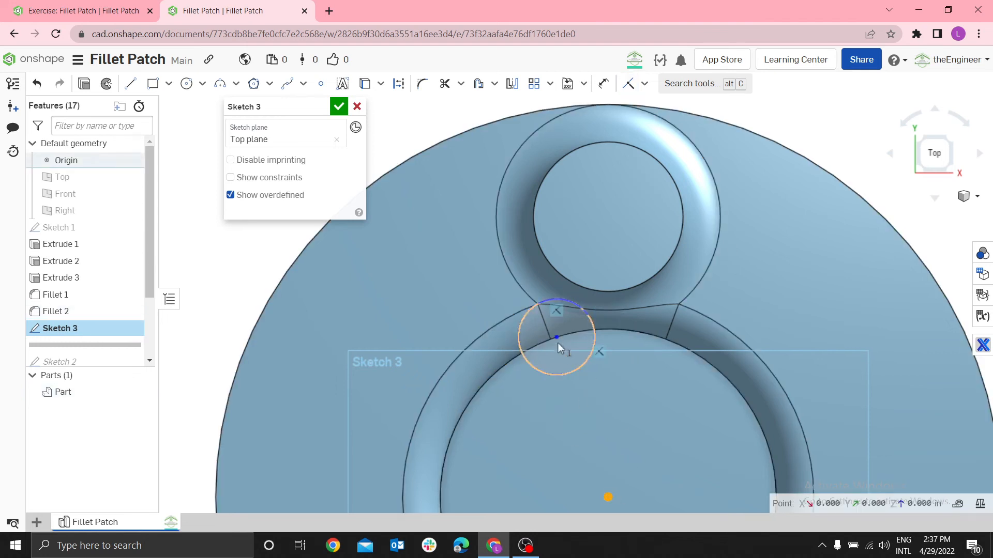
Step: Align the circle's centre vertically with the origin and finish the sketch
click(557, 337)
key(v)
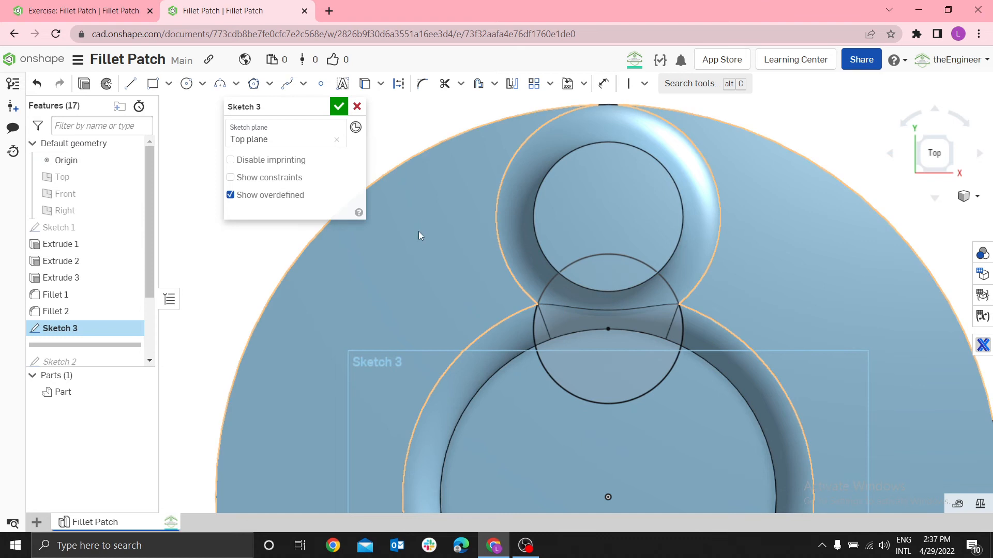
click(339, 107)
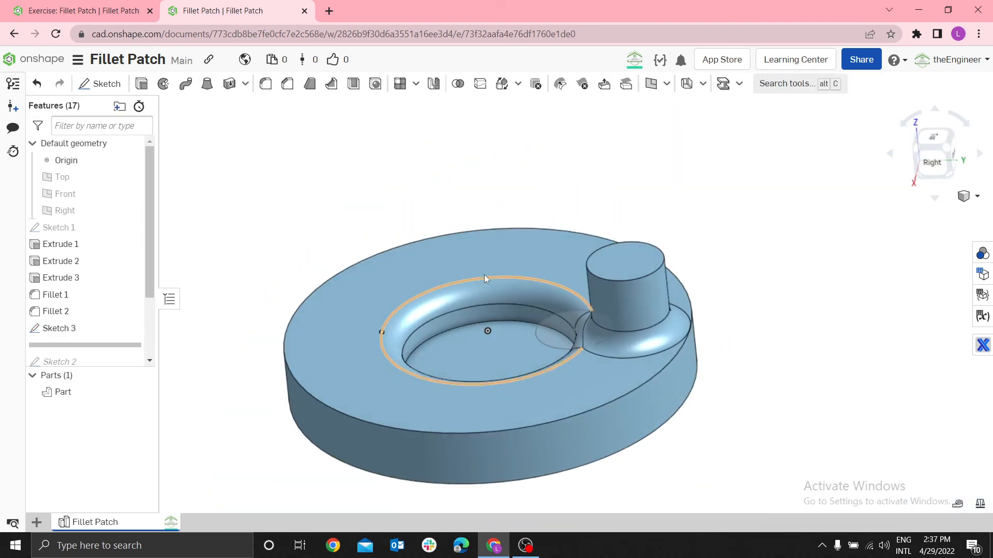
Step: Split the boss fillet face and the two adjoining hole fillet faces using the Sketch 3 circle, with Keep tool surfaces enabled
scroll(569, 326, up, 5)
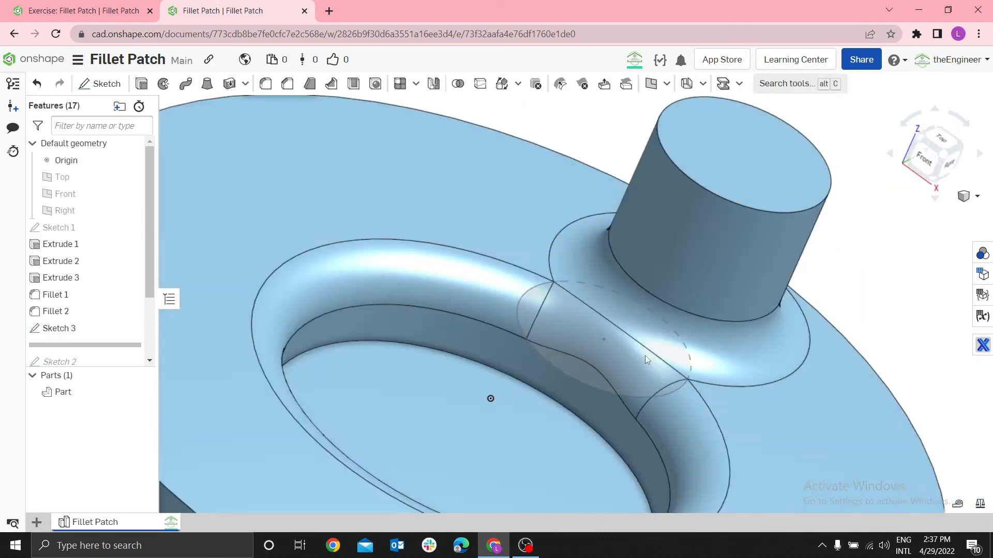
right_drag(644, 355, 621, 343)
click(570, 344)
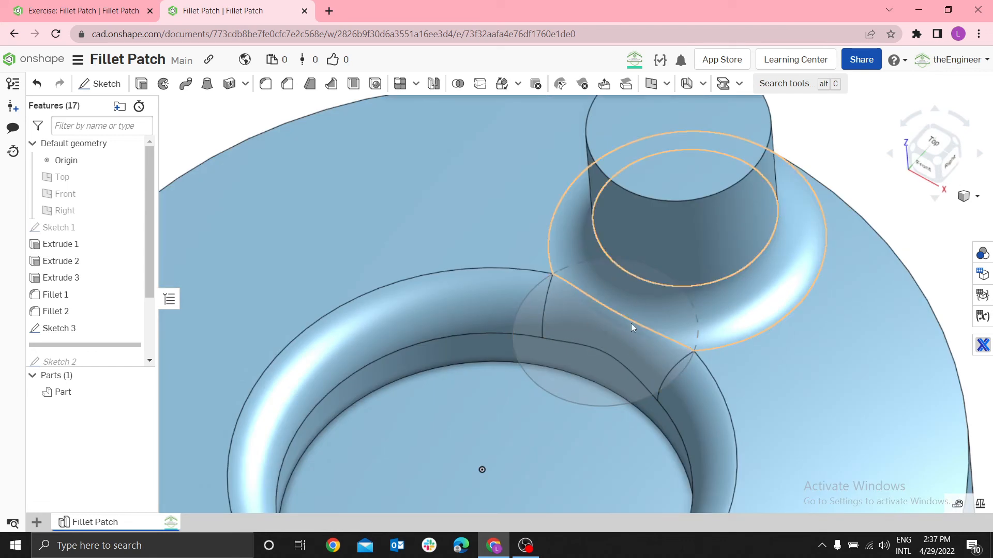
click(479, 83)
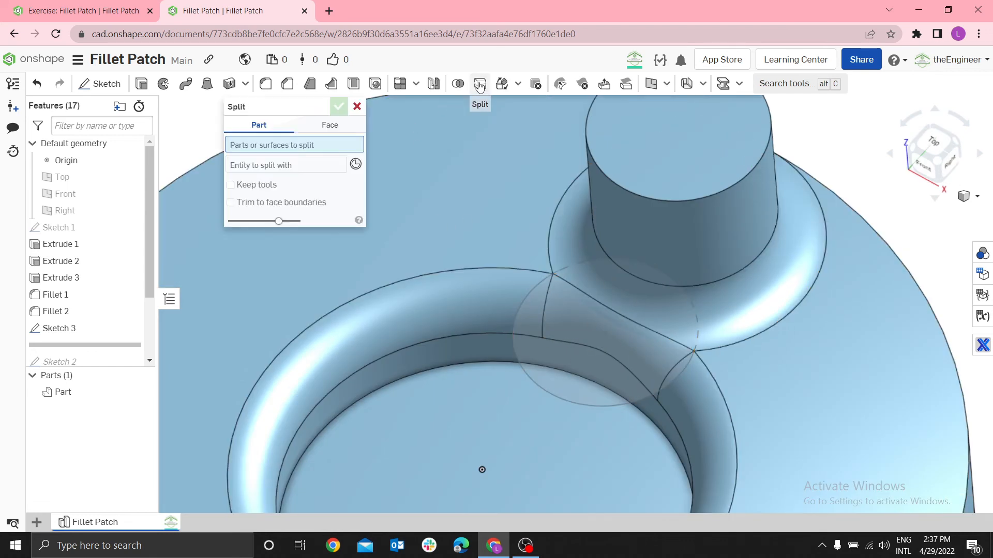
click(330, 127)
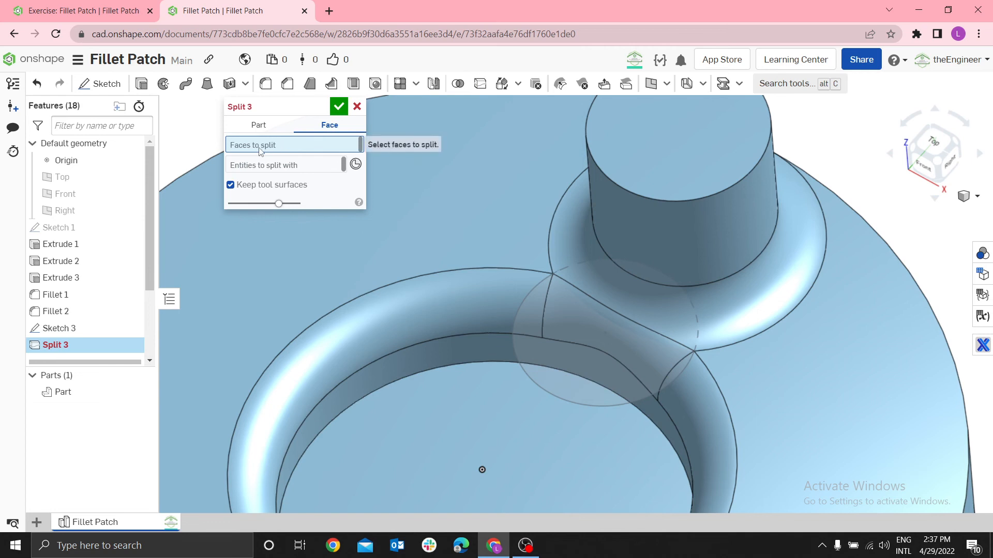
click(649, 298)
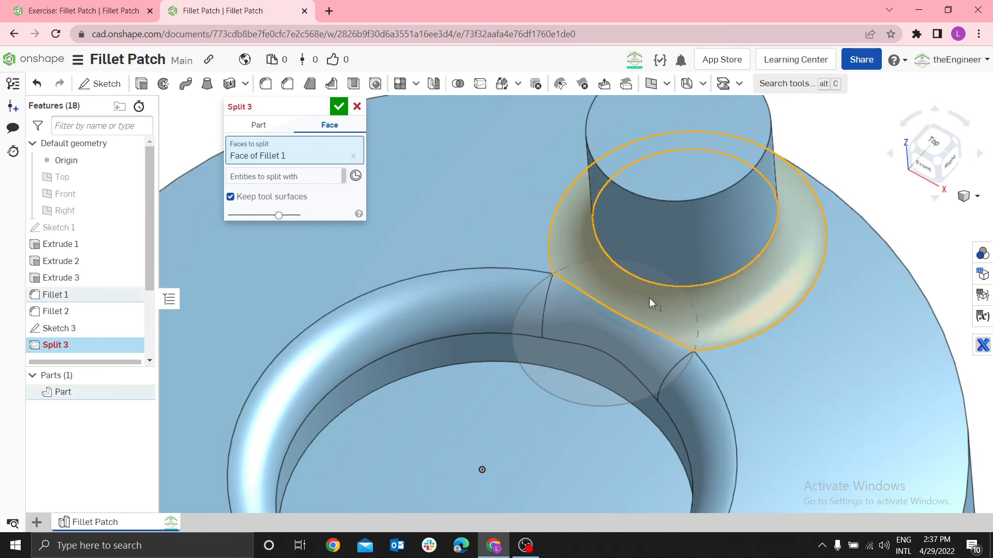
click(589, 316)
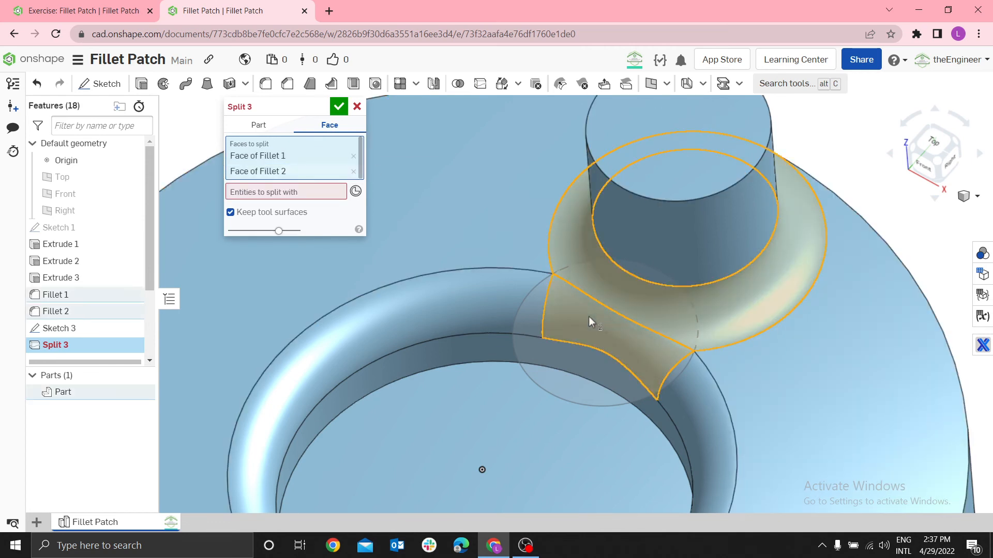
click(491, 296)
click(286, 207)
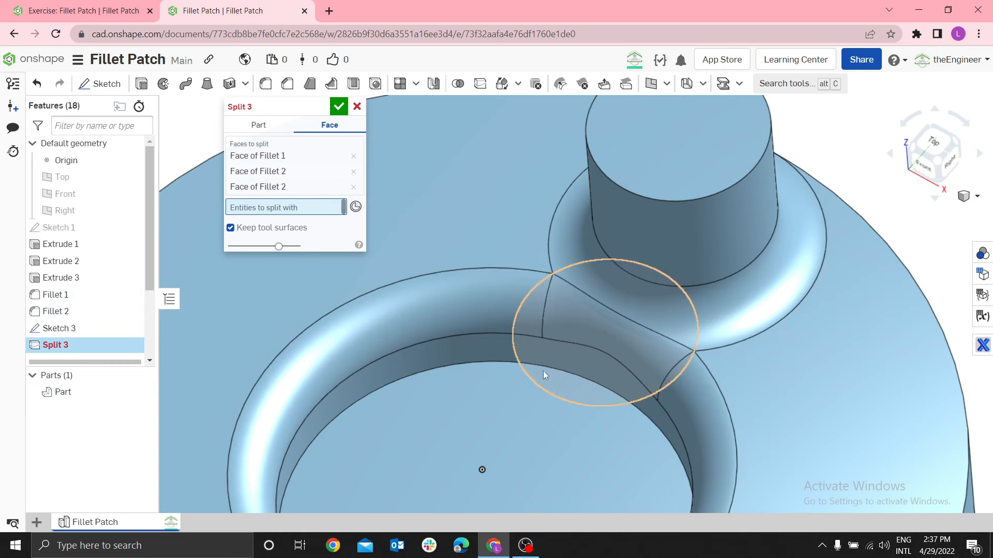
click(541, 390)
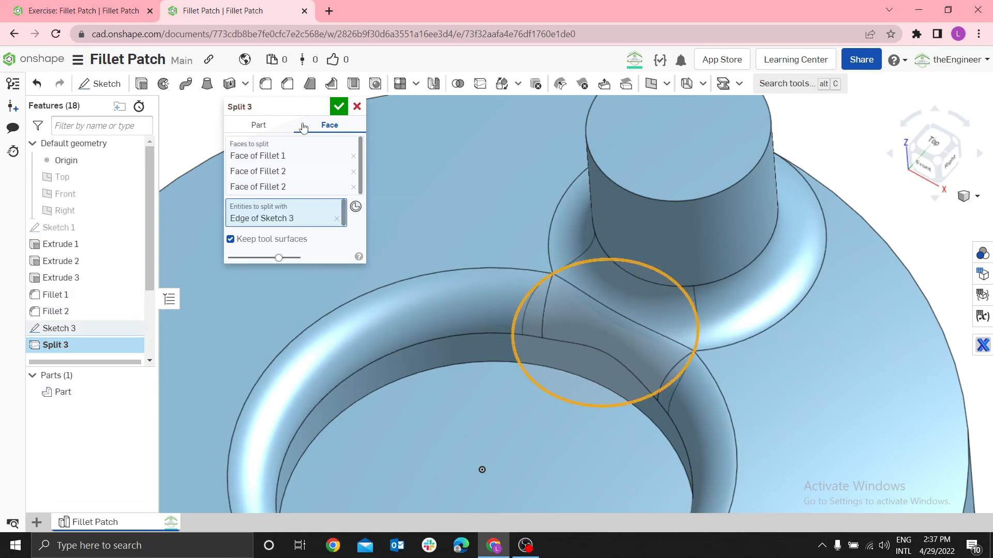
click(339, 106)
Step: Create a three-point plane through the lower ends of the two new hole fillet split edges and a point on the opposite hole edge
scroll(504, 162, down, 3)
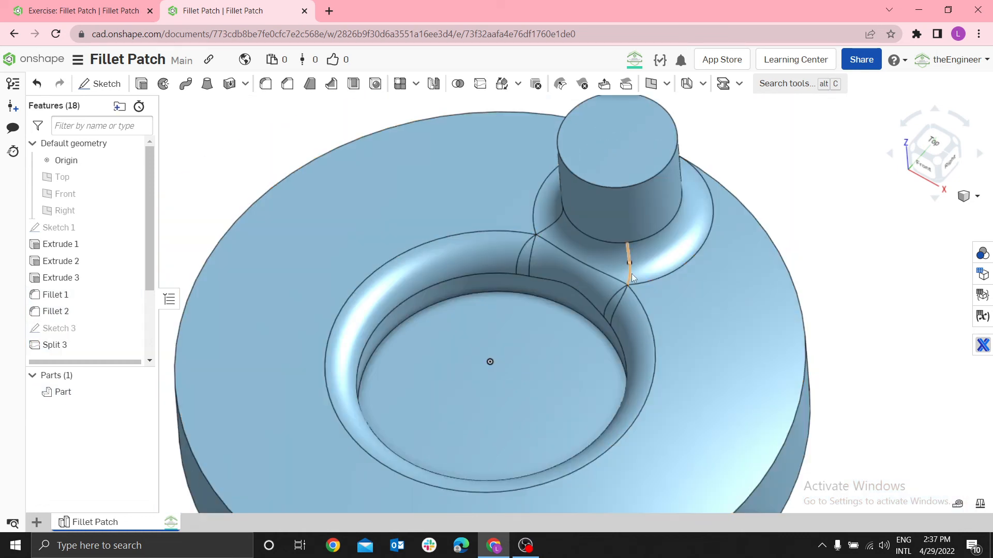
scroll(515, 270, up, 4)
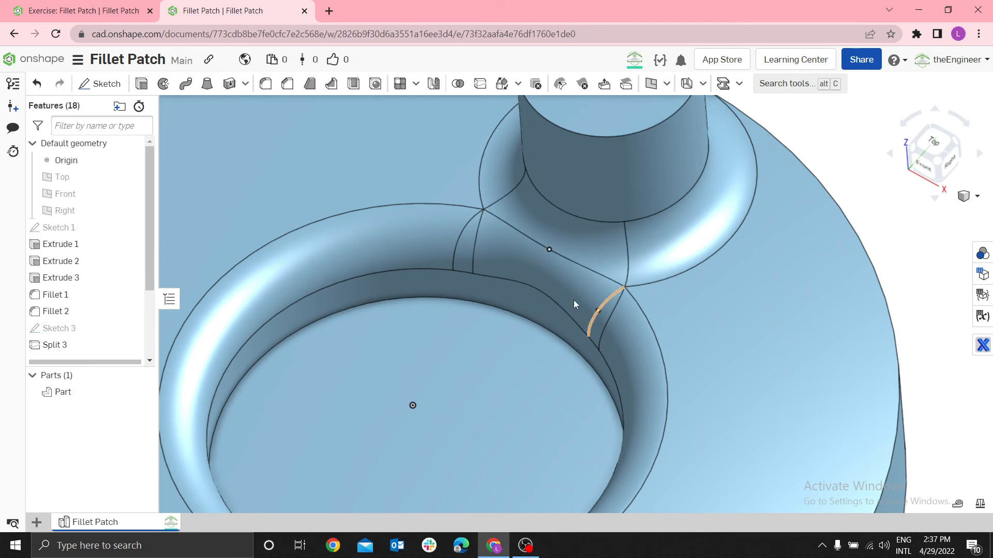
scroll(569, 299, up, 2)
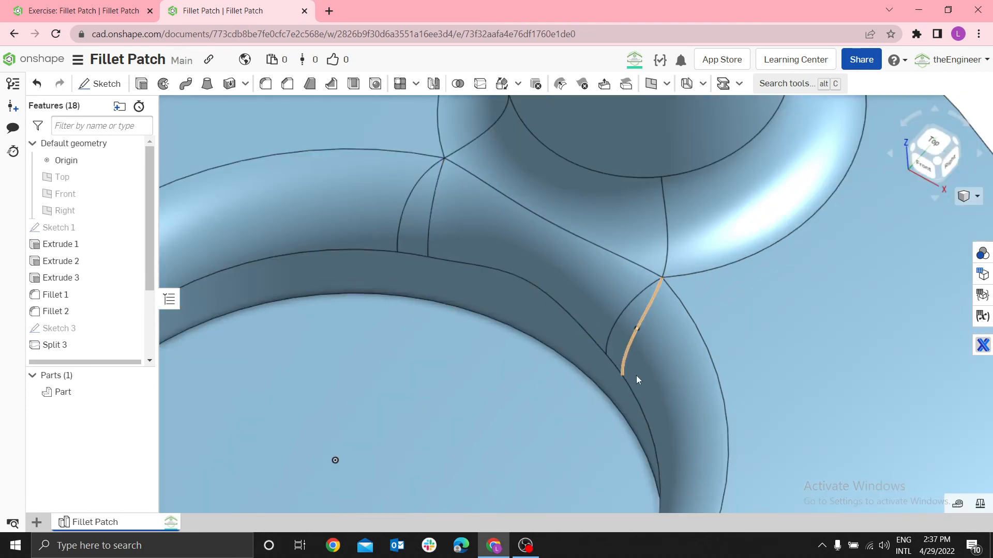
click(399, 253)
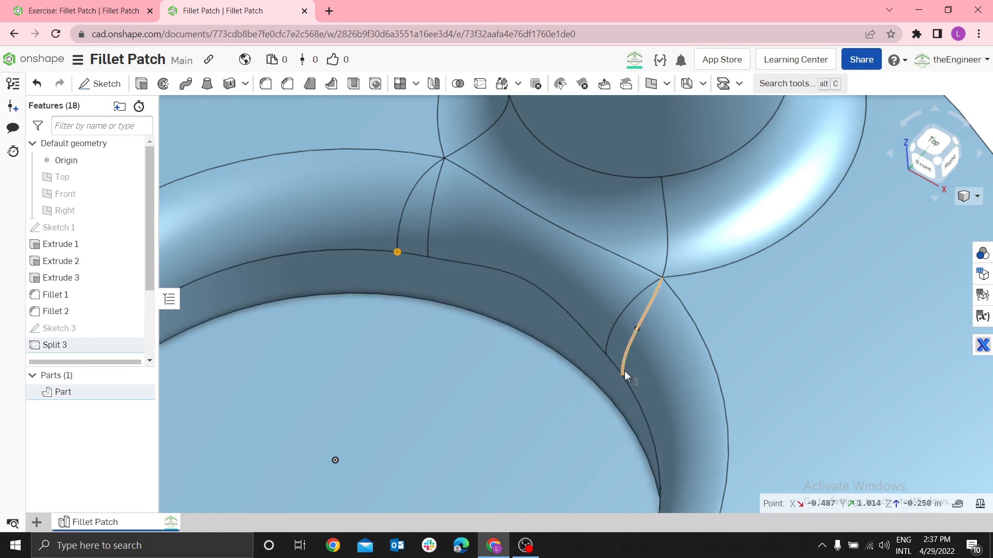
click(623, 374)
scroll(610, 354, down, 3)
scroll(609, 357, down, 3)
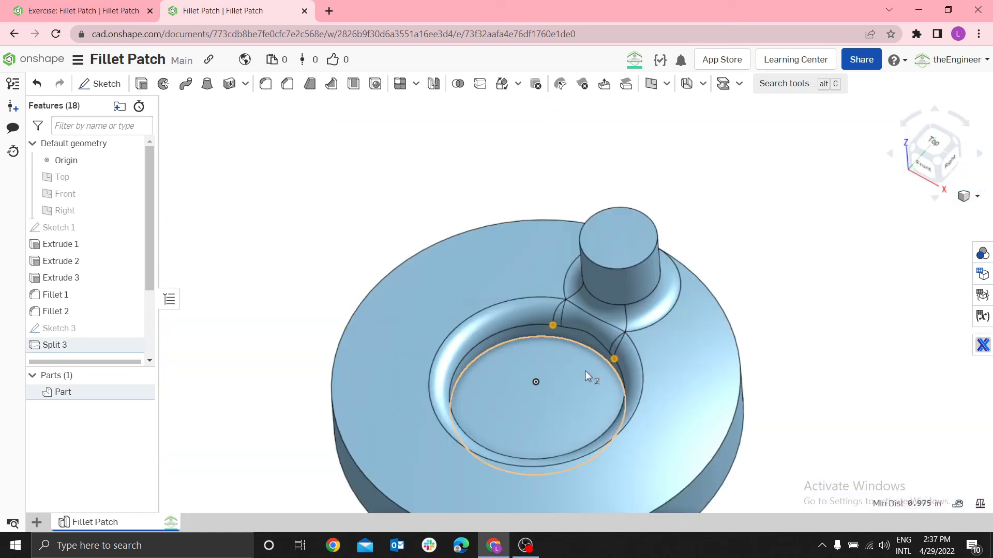
right_drag(587, 376, 569, 429)
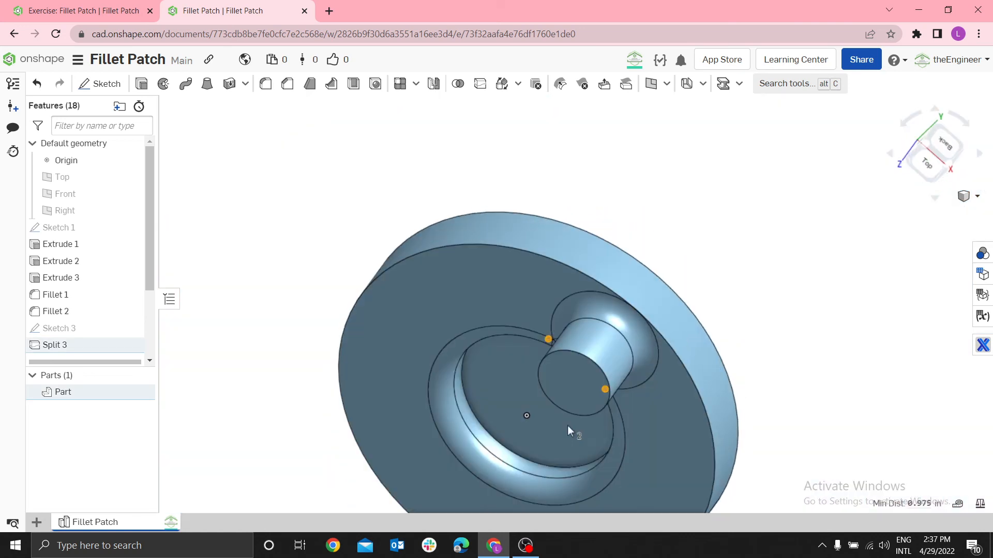
click(487, 450)
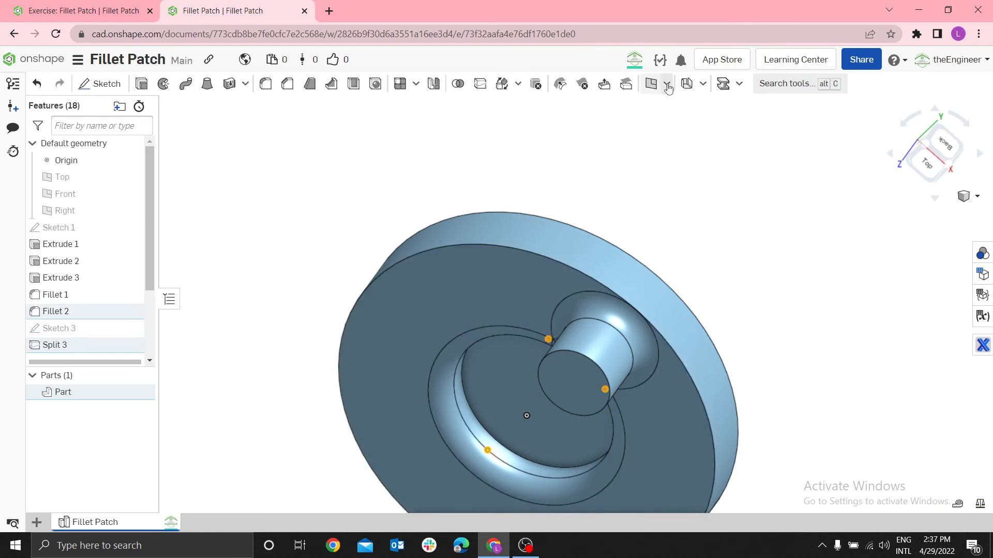
click(651, 83)
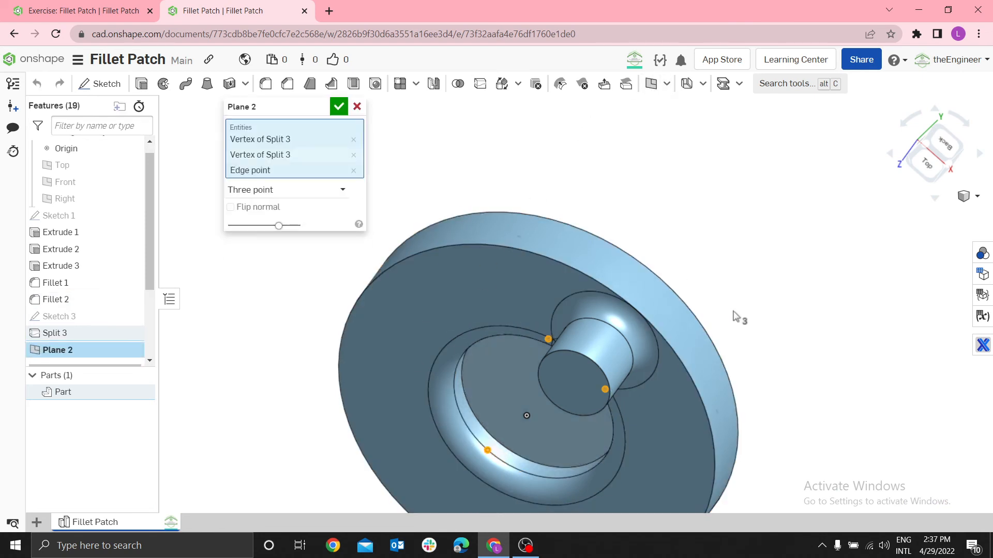
right_drag(738, 317, 753, 248)
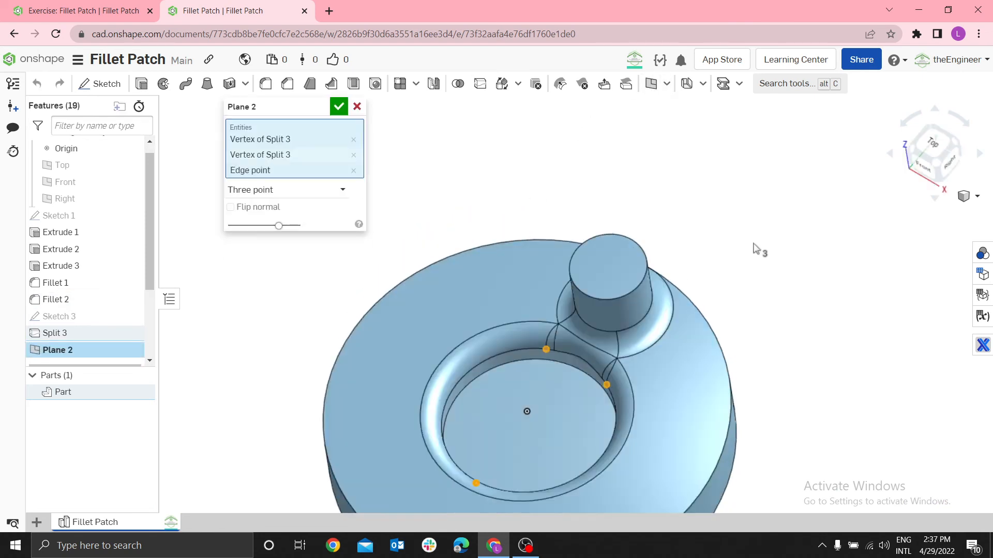
click(343, 109)
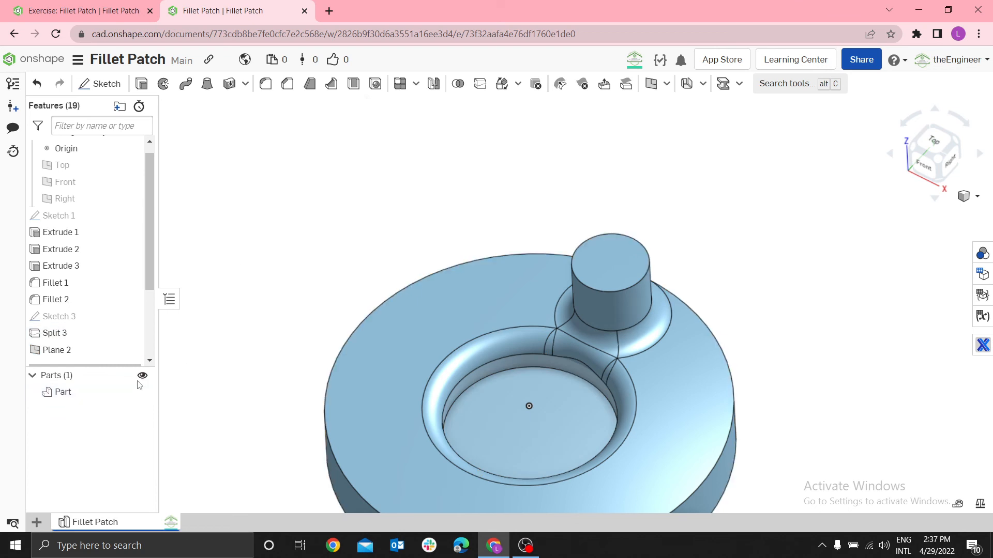
click(138, 383)
click(139, 384)
click(138, 384)
click(139, 383)
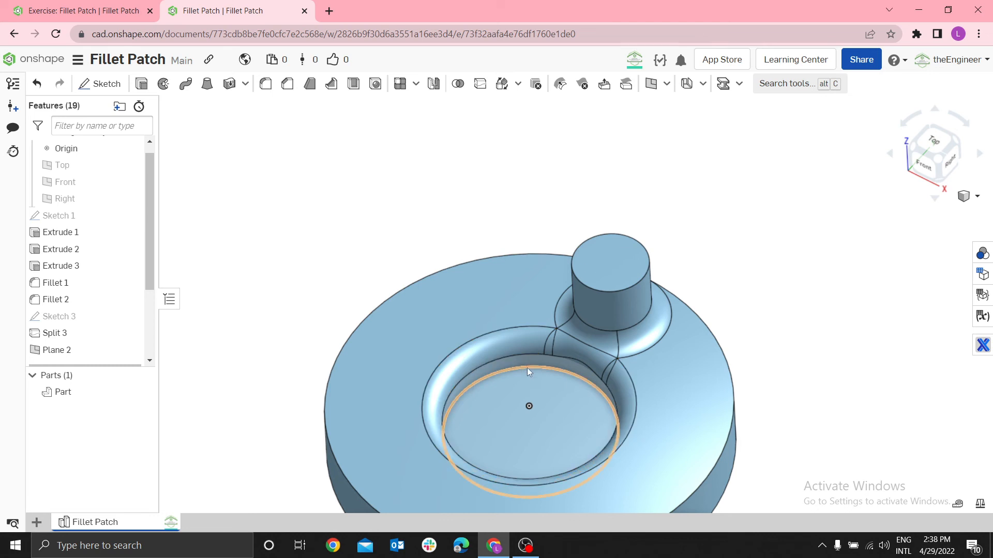
Step: Split the cylindrical wall face of the central hole with Plane 2
scroll(575, 364, up, 2)
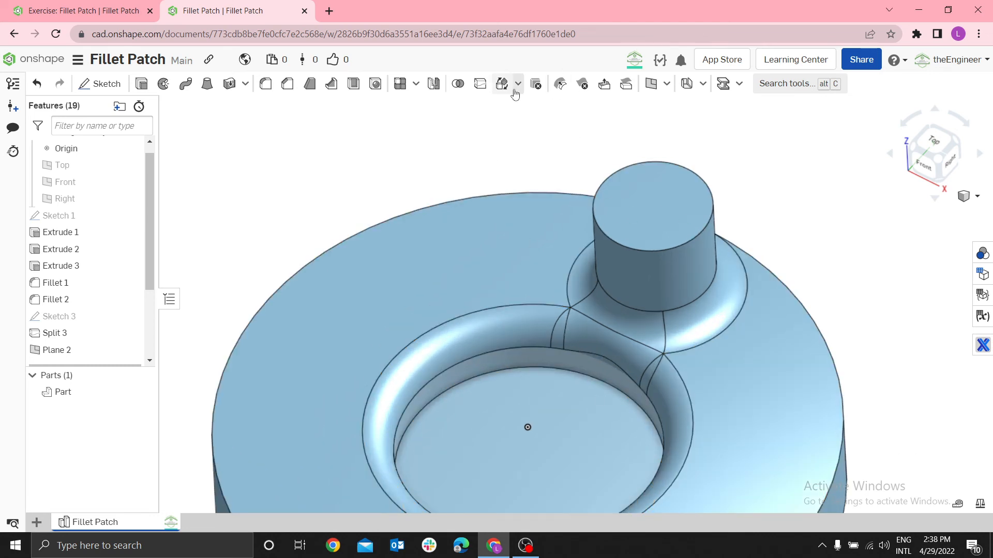
click(480, 84)
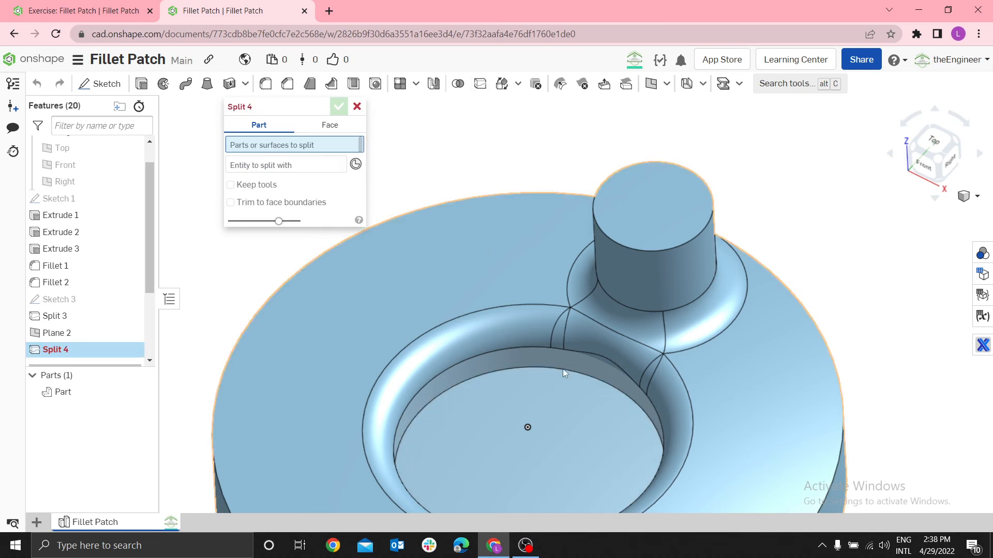
scroll(561, 378, up, 3)
click(324, 125)
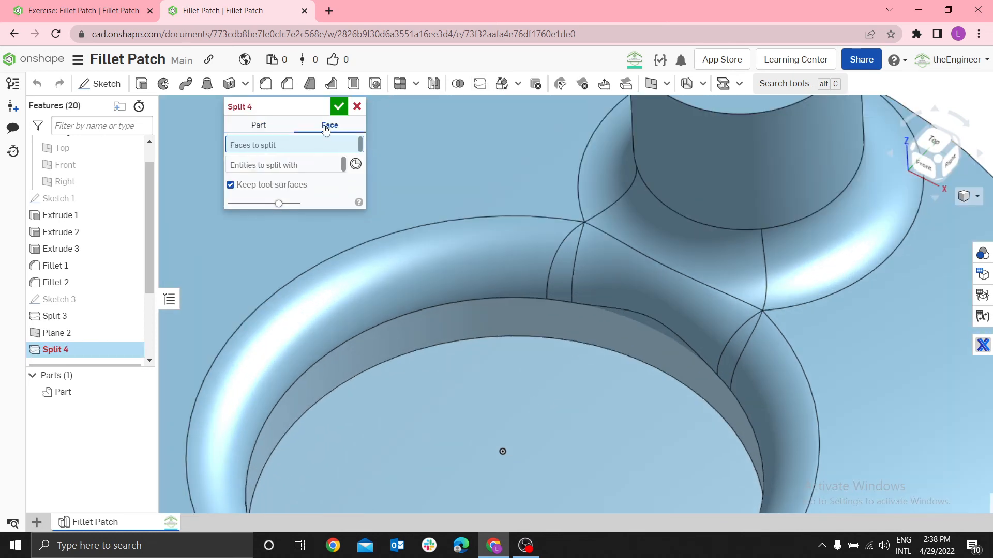
click(541, 324)
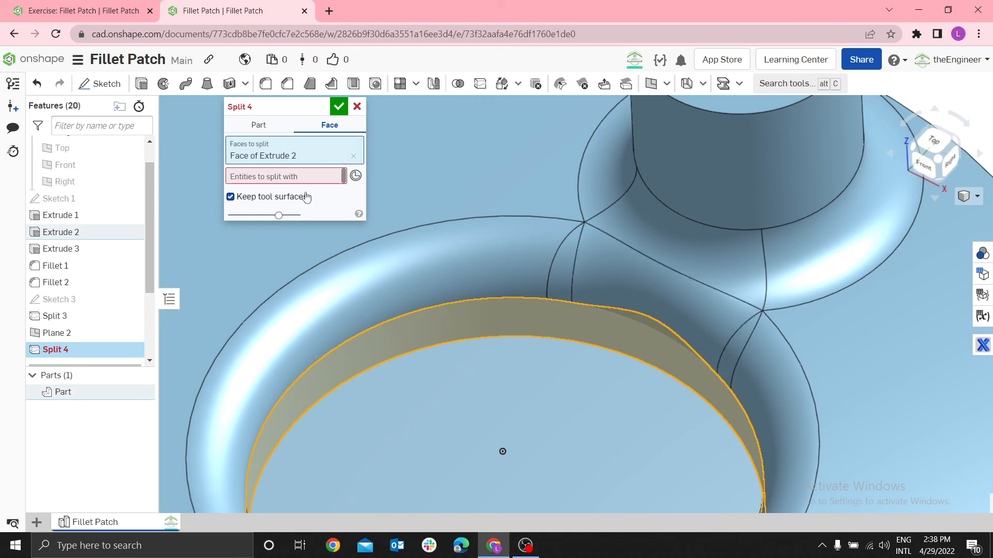
click(305, 177)
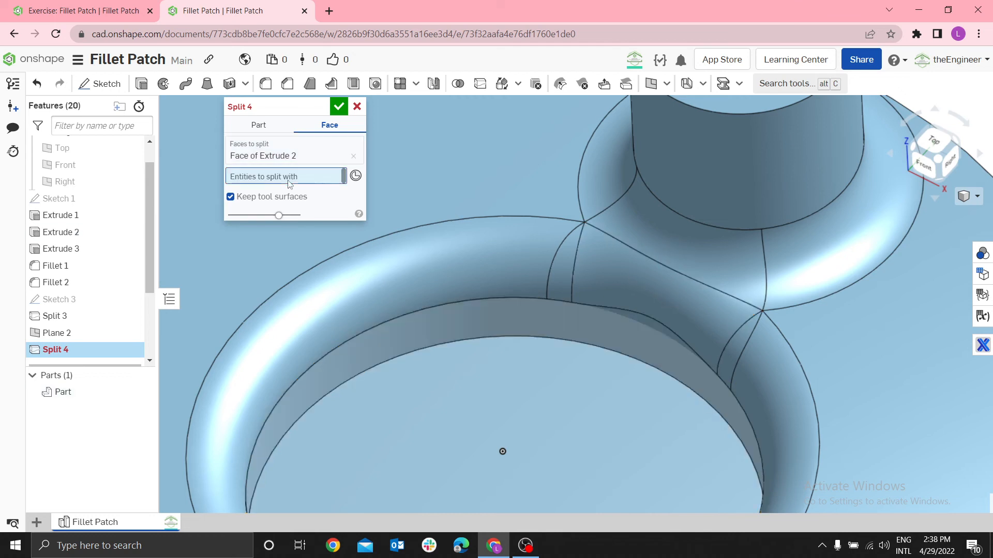
click(68, 339)
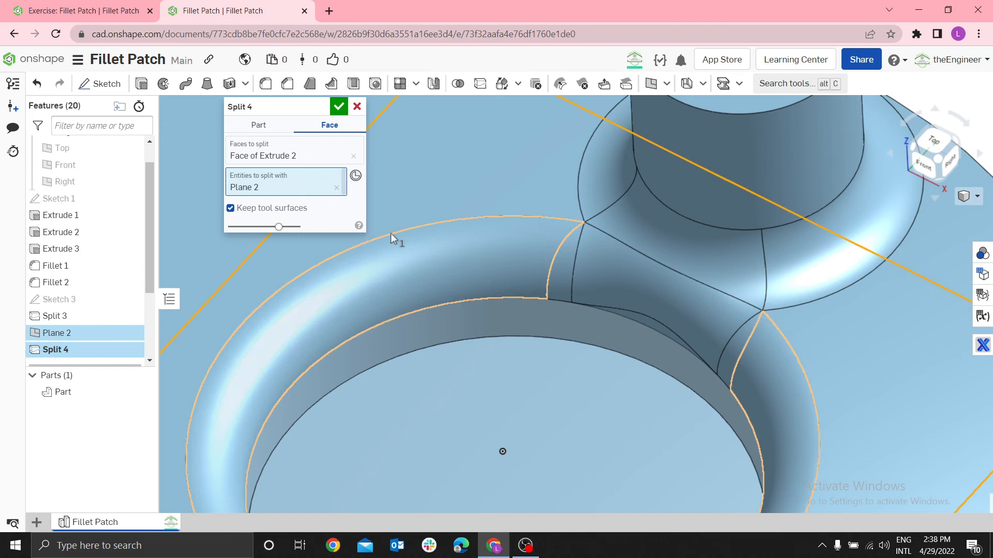
click(339, 107)
Step: Delete the boss fillet and hole fillet faces inside the split boundary and the sliver of hole wall below them, using Leave open
scroll(675, 293, up, 4)
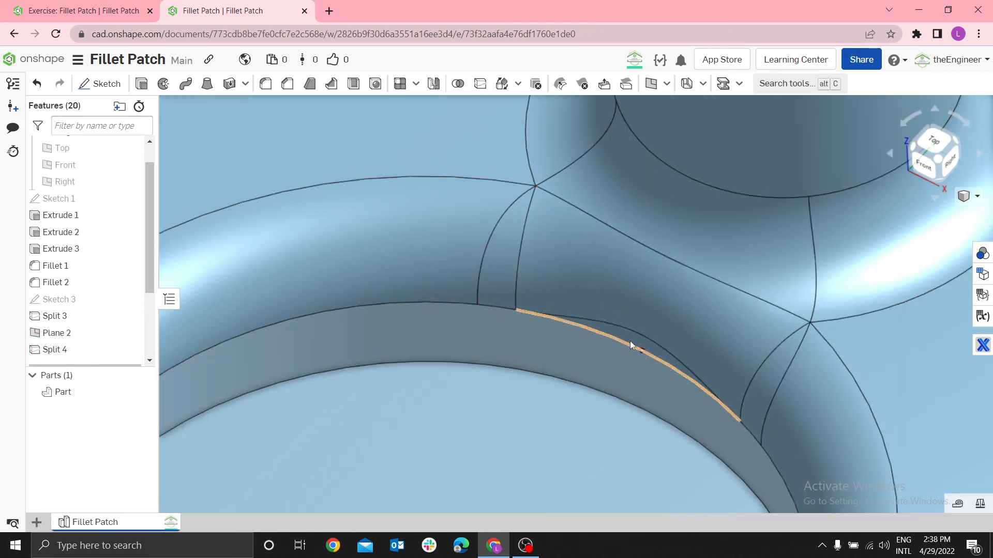
click(621, 336)
click(611, 331)
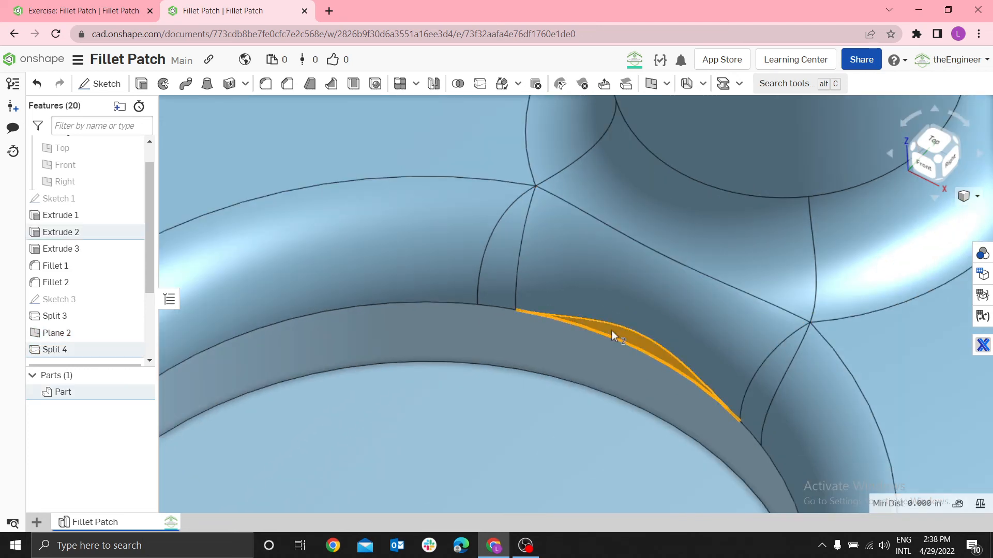
click(572, 315)
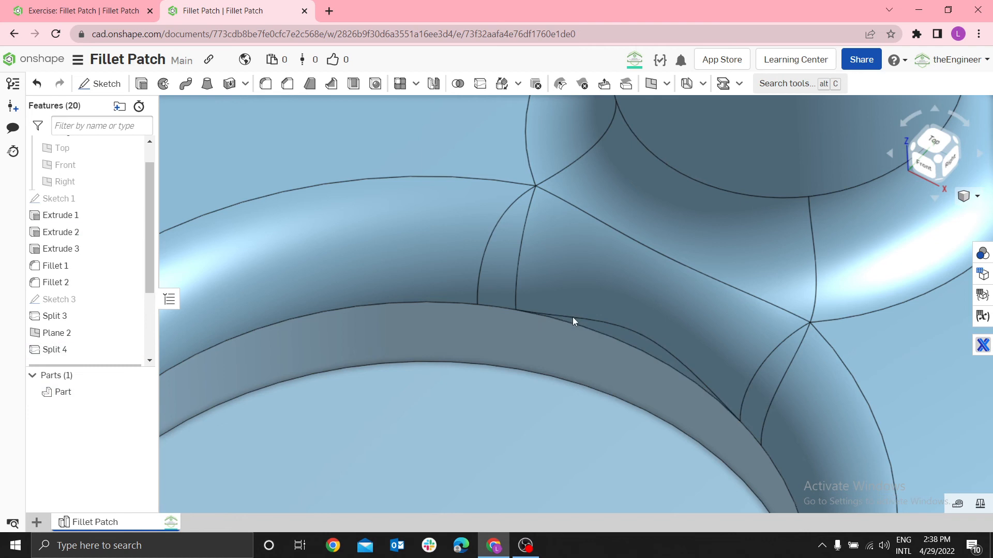
click(615, 333)
click(621, 283)
click(512, 260)
click(628, 206)
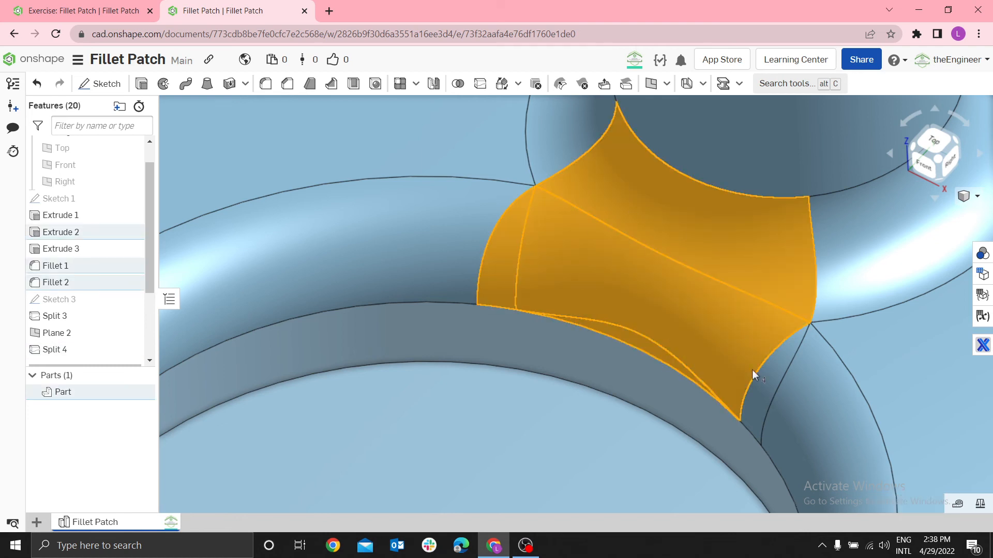
click(761, 386)
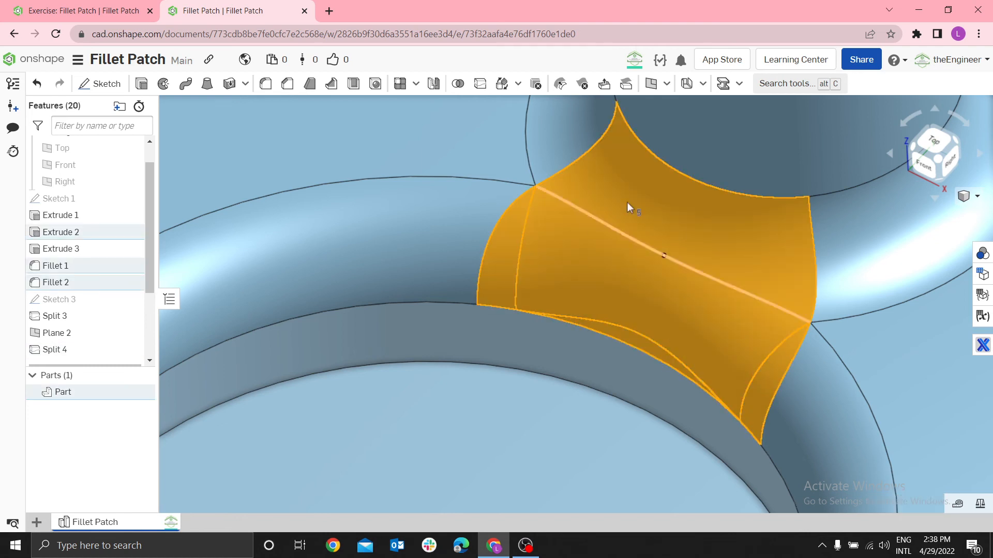
click(582, 84)
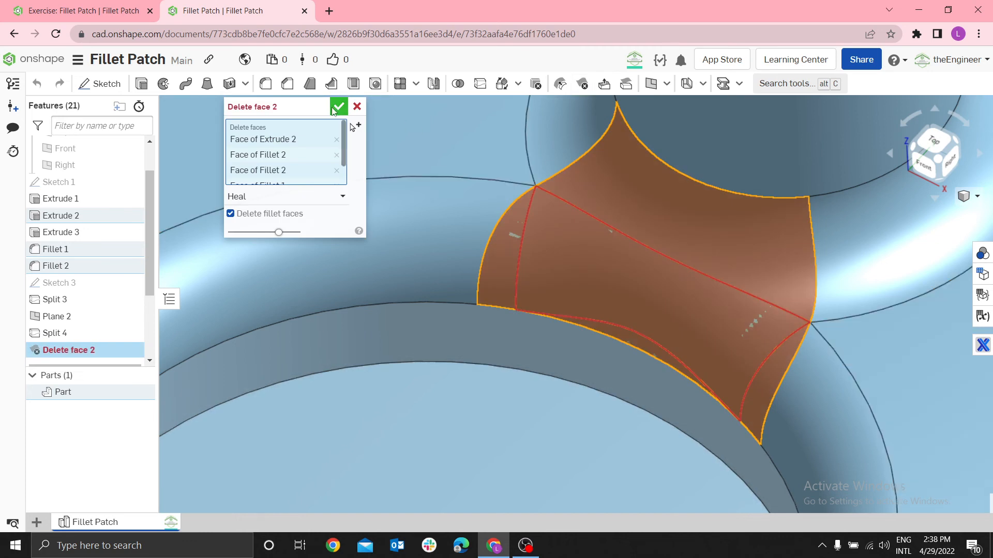
click(255, 199)
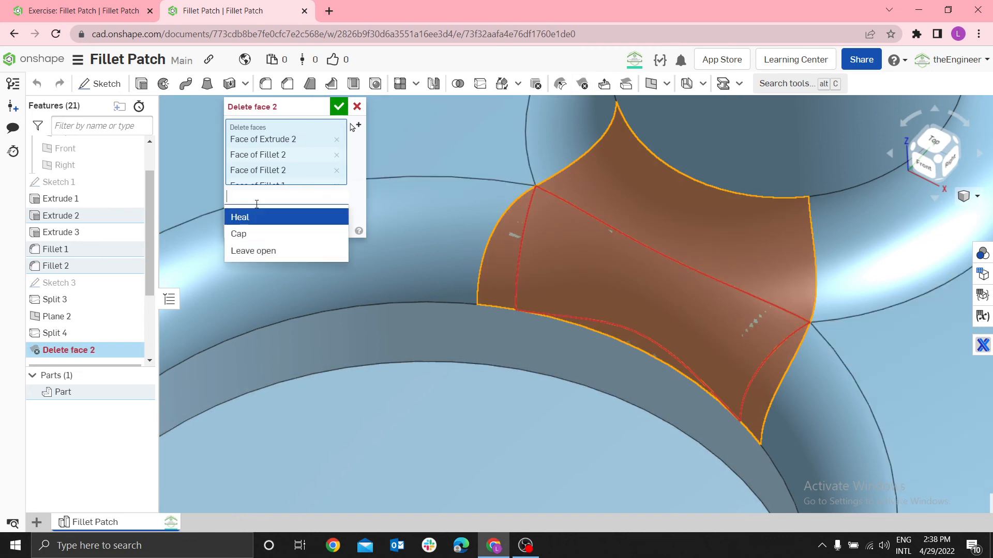
click(266, 250)
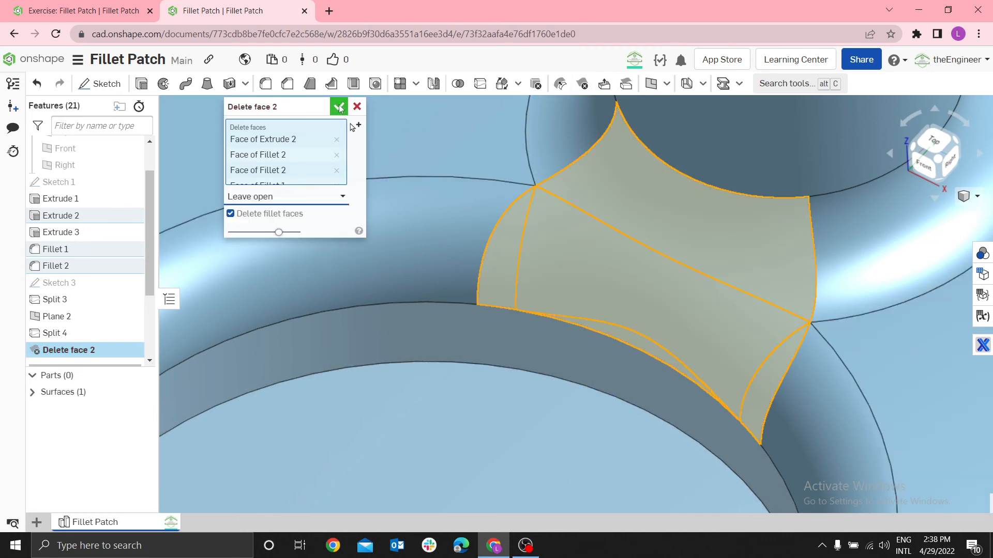
click(340, 108)
scroll(386, 161, down, 10)
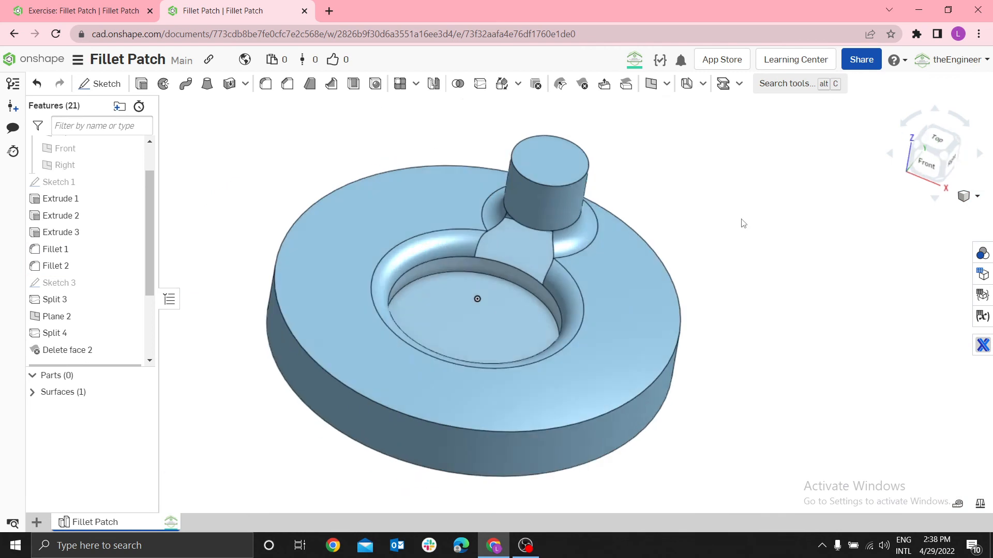
right_drag(741, 219, 699, 204)
scroll(517, 283, up, 6)
right_drag(516, 286, 465, 338)
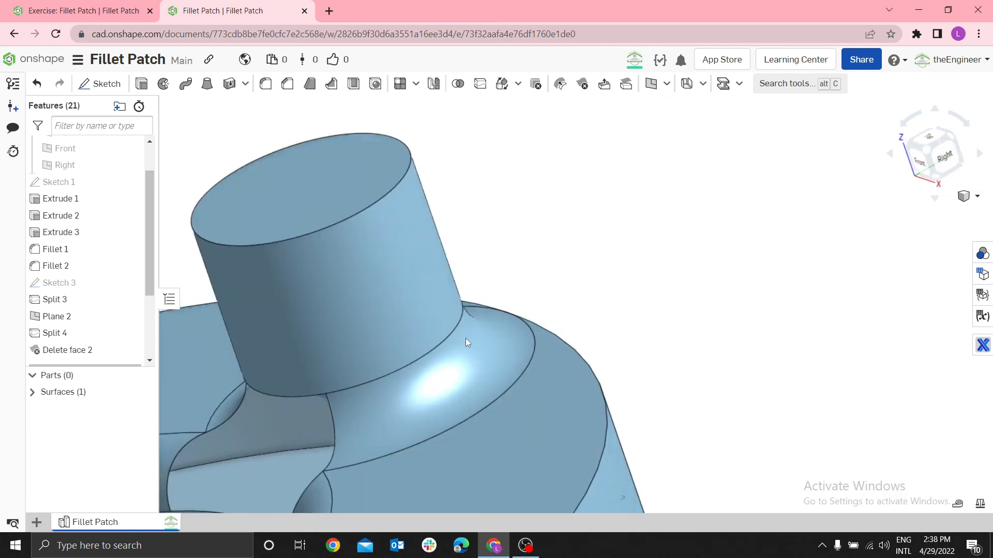
Step: Start a Fill surface and collect the four side edges of the opening in both fillets with an Equal length/radius edge selection
scroll(390, 361, down, 4)
scroll(317, 411, up, 5)
right_drag(319, 412, 400, 405)
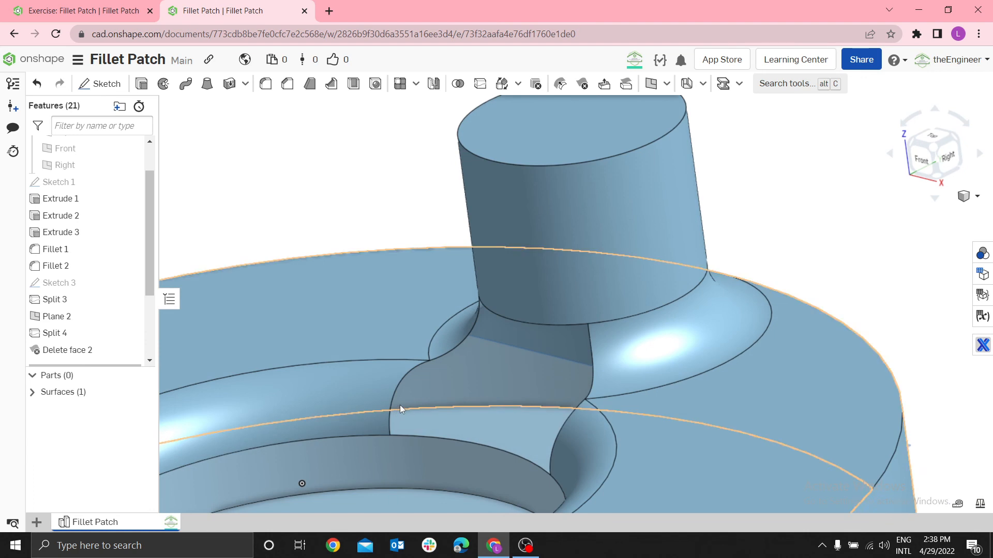
scroll(526, 474, up, 3)
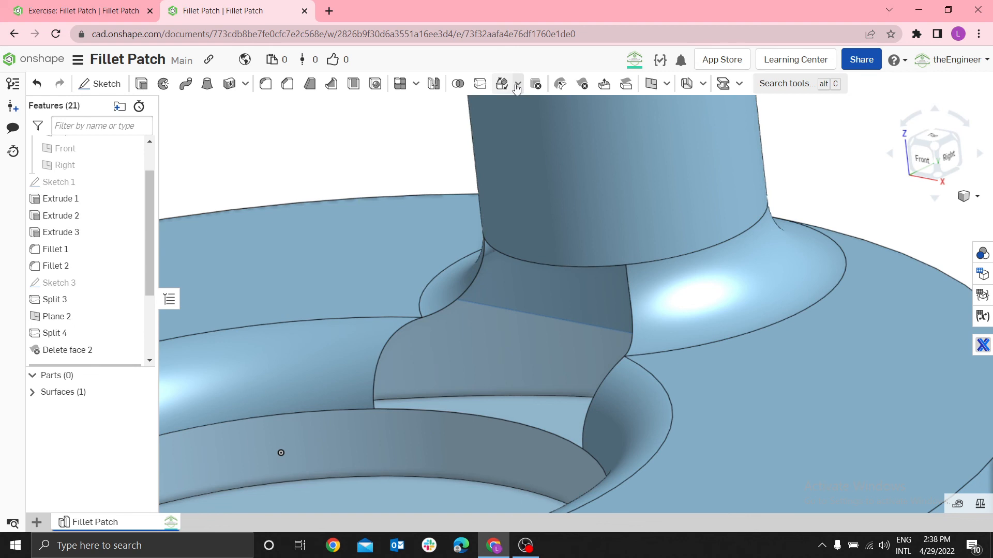
click(666, 87)
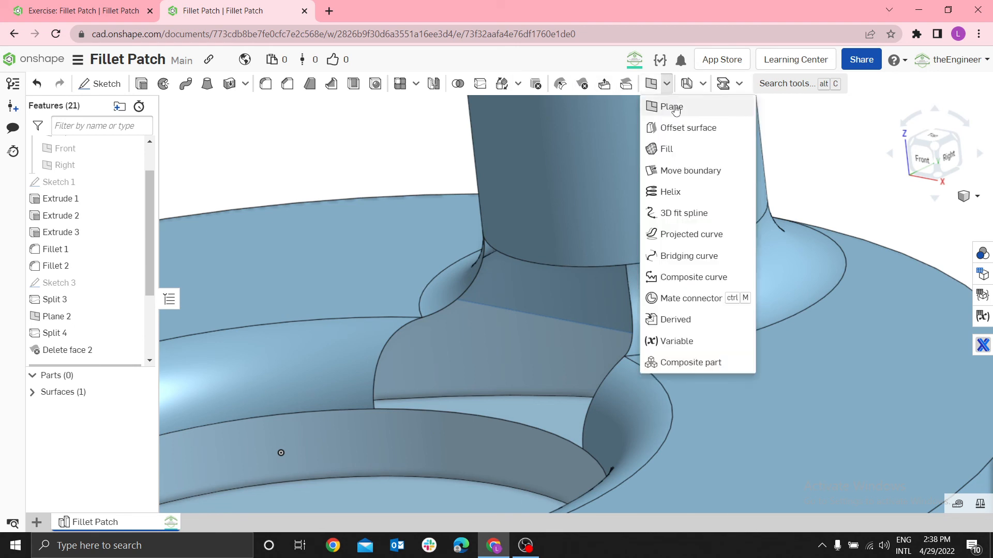
click(672, 146)
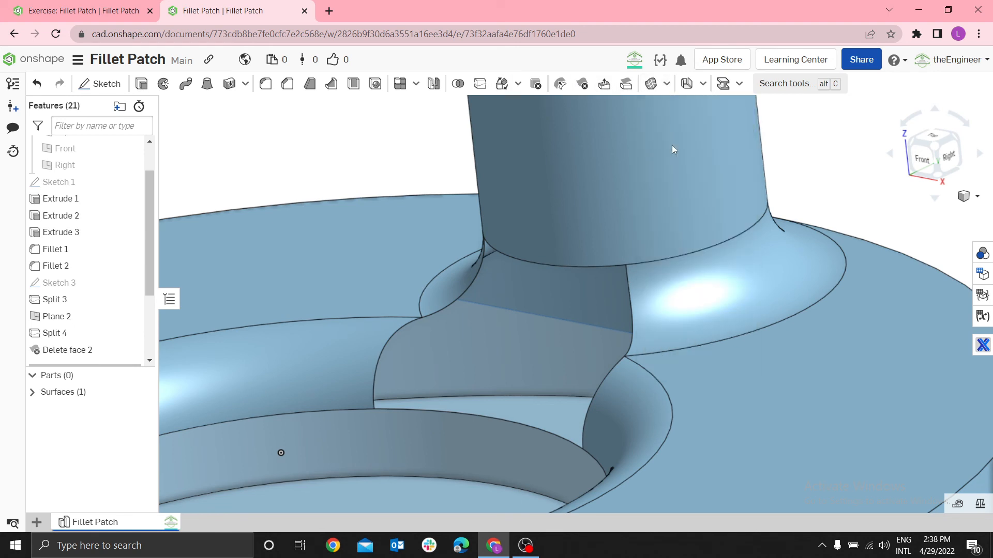
right_click(410, 164)
mouse_move(463, 225)
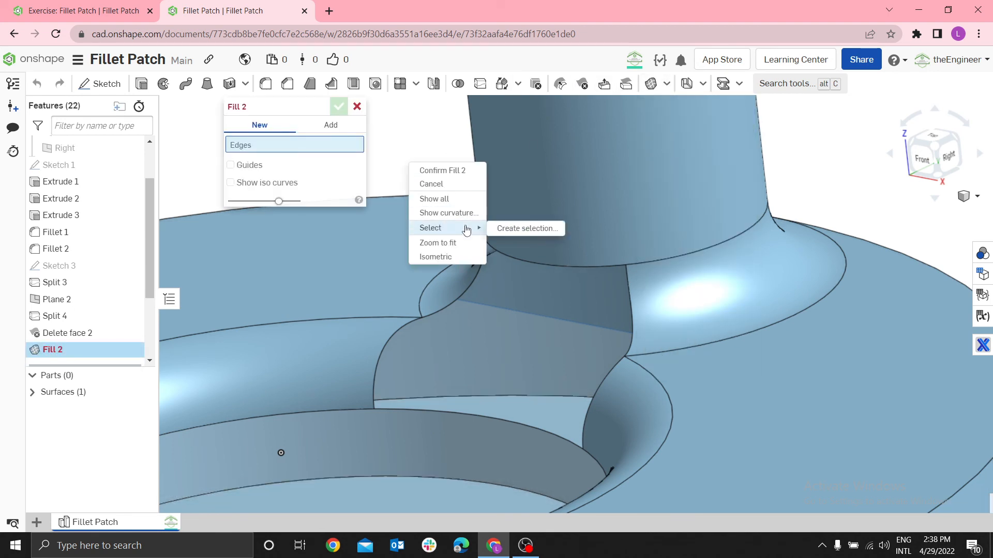
click(519, 233)
click(556, 244)
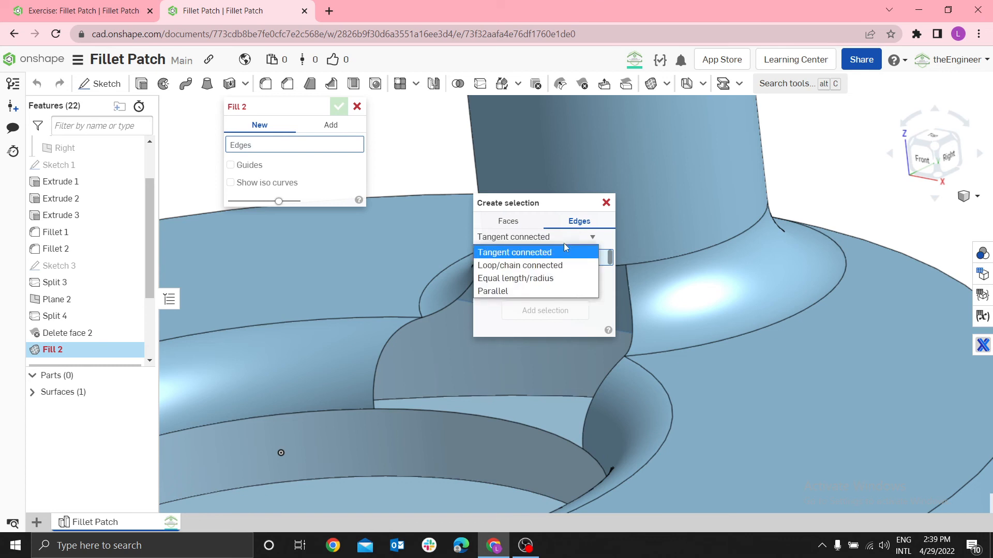
click(527, 275)
click(383, 355)
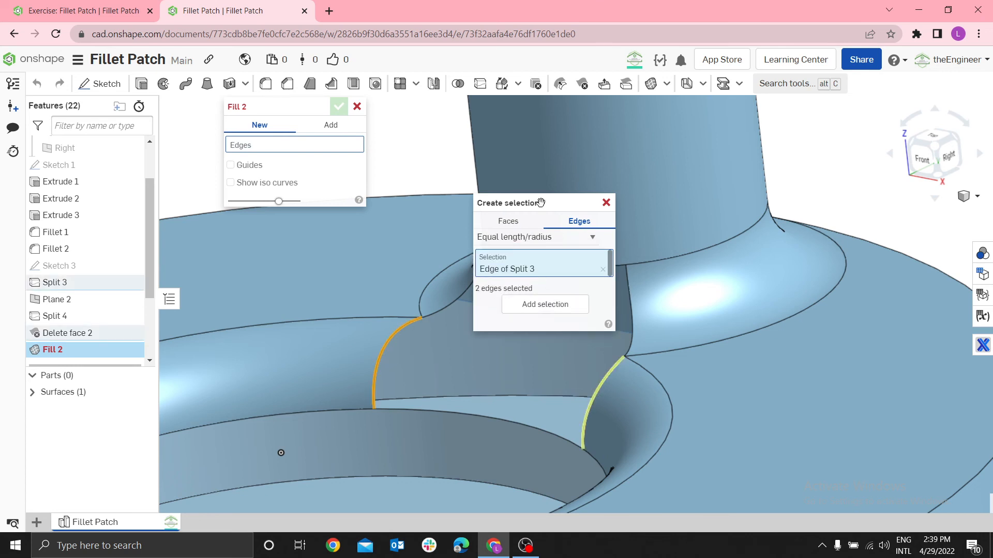
drag(532, 205, 690, 152)
click(473, 287)
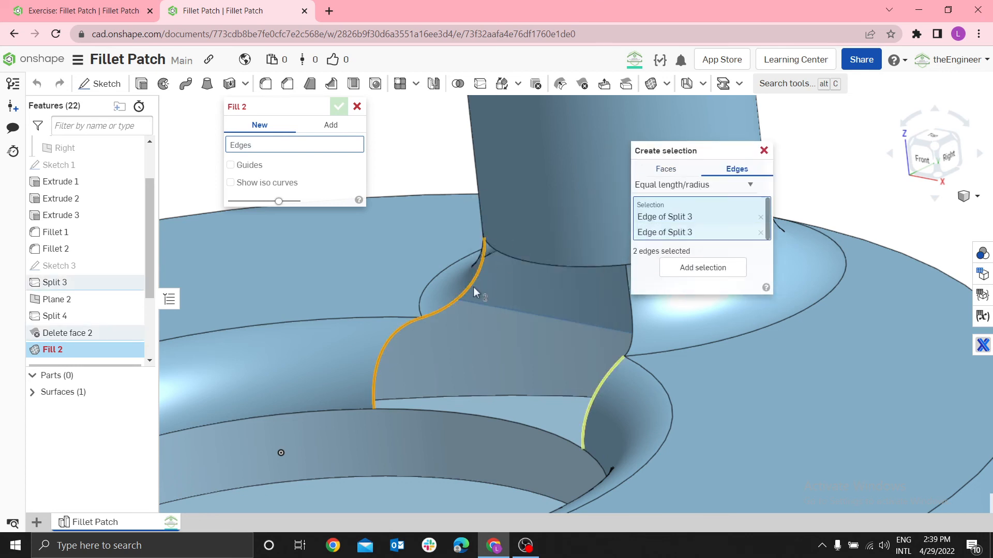
Step: Include the central hole's rim edge and the boss's base edge of the opening, and add the whole selection to the Fill
click(436, 410)
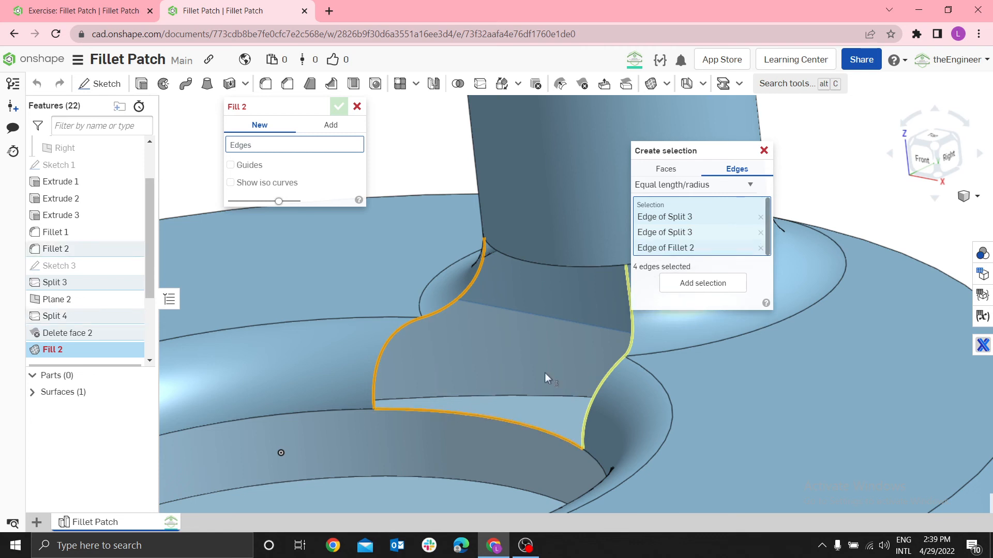
click(536, 265)
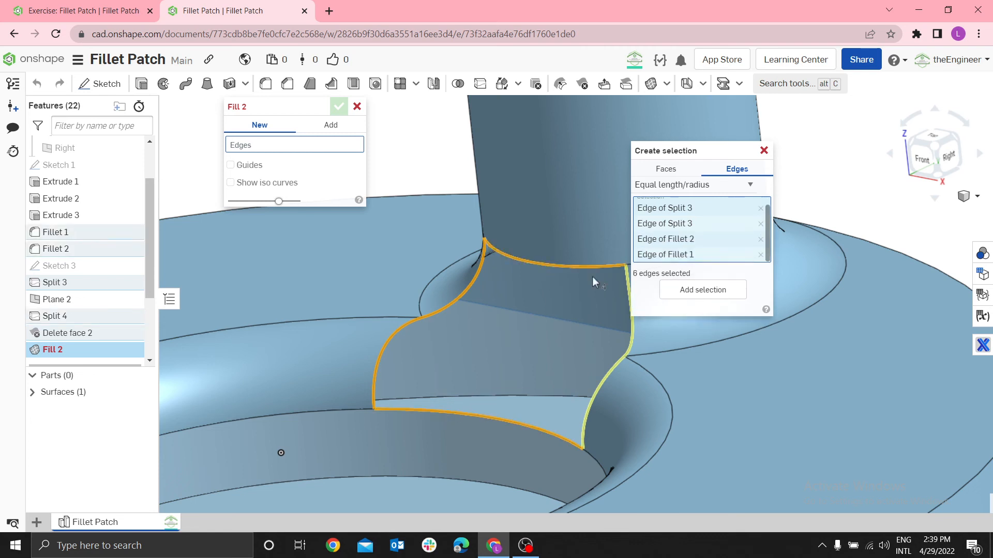
click(701, 284)
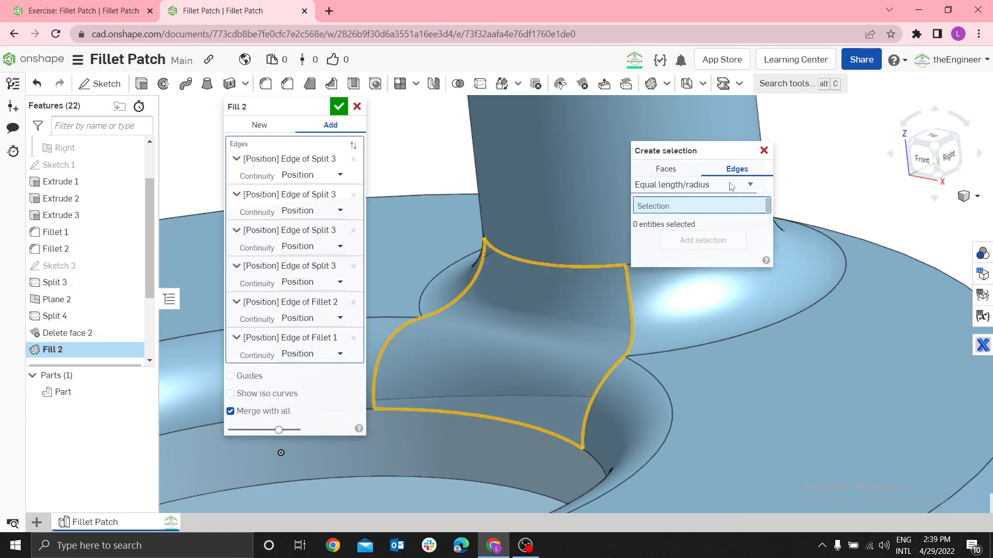
click(763, 151)
Step: Set the continuity of all six Fill edges to Tangency and finish the surface with Merge with all enabled
click(310, 174)
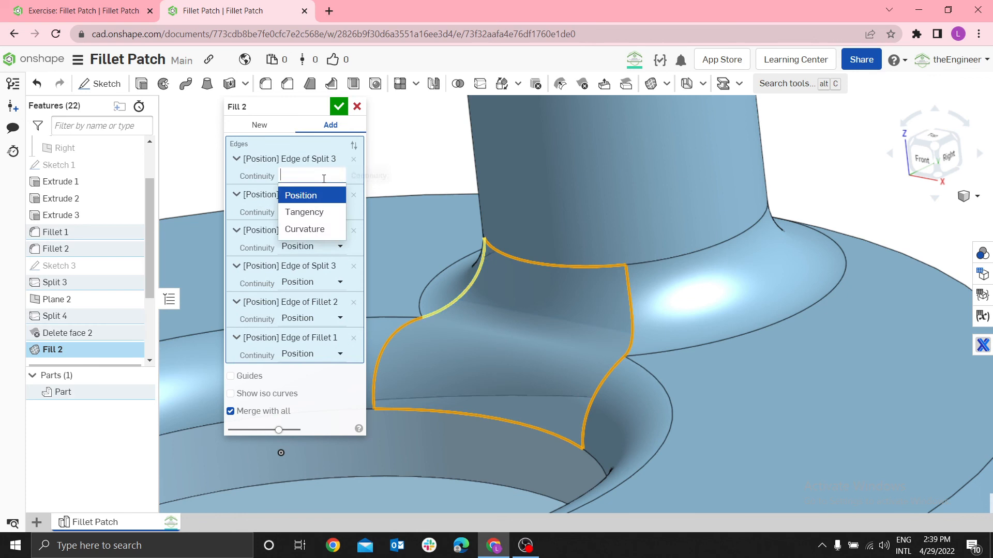
click(309, 211)
click(312, 214)
click(313, 248)
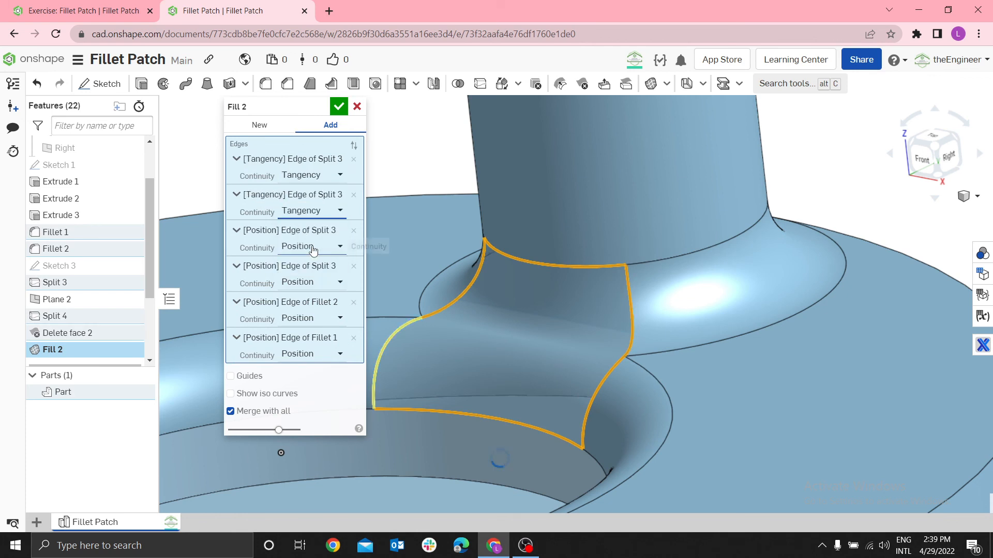
click(312, 247)
click(313, 284)
click(312, 283)
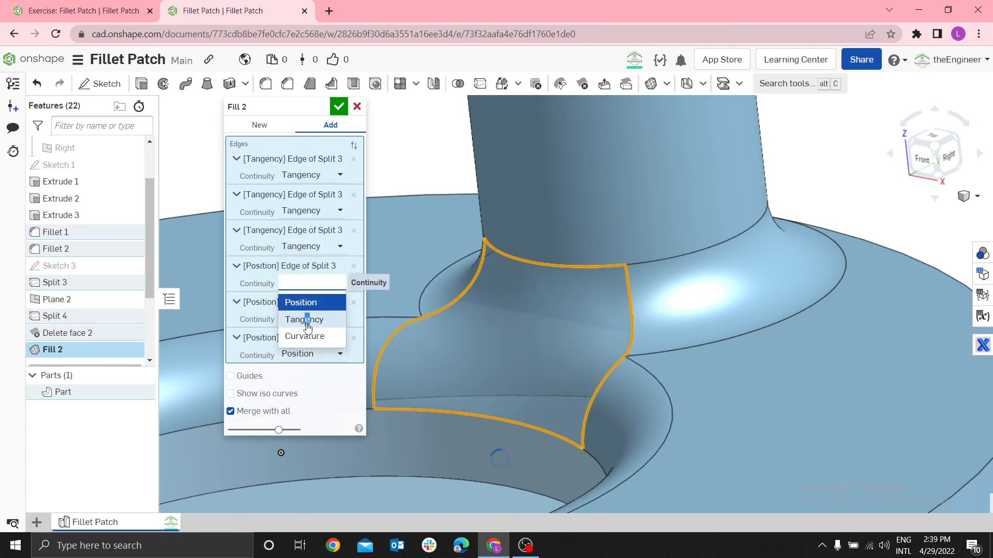
click(313, 319)
click(311, 319)
click(306, 354)
click(310, 355)
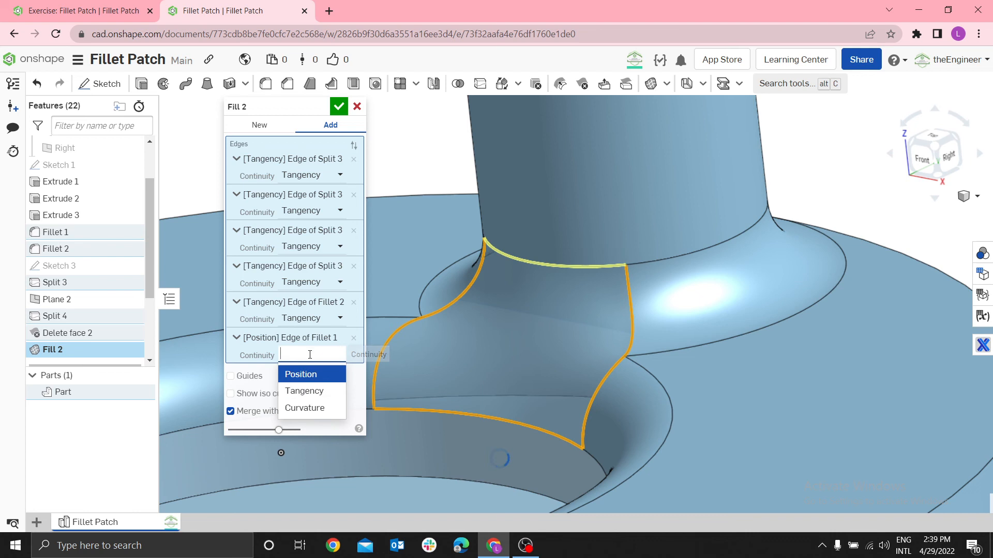
click(306, 391)
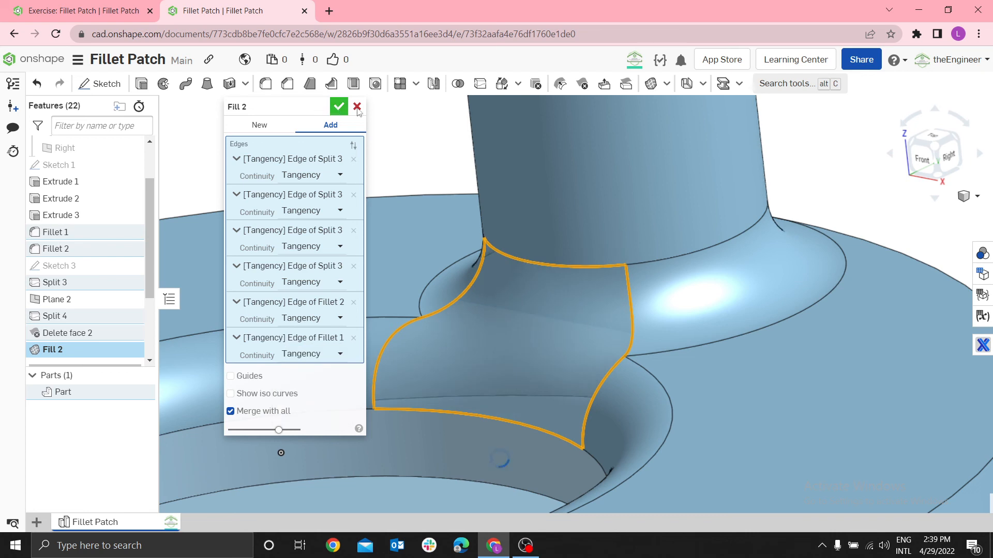
click(341, 107)
Step: Examine how the fill patch flows into the surrounding fillets with Curvature visualization, and return to the Shaded view
scroll(509, 174, down, 5)
right_drag(472, 200, 480, 222)
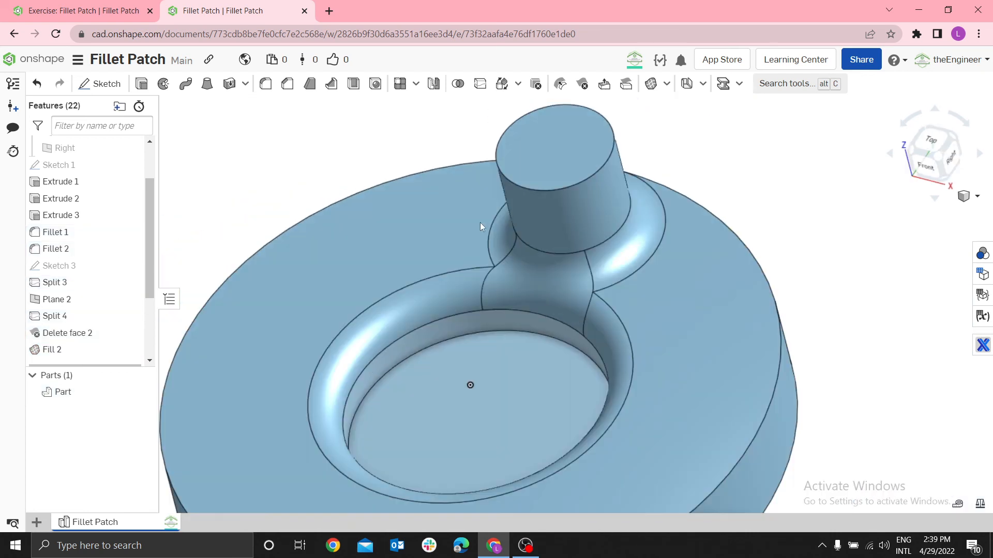
scroll(547, 297, up, 5)
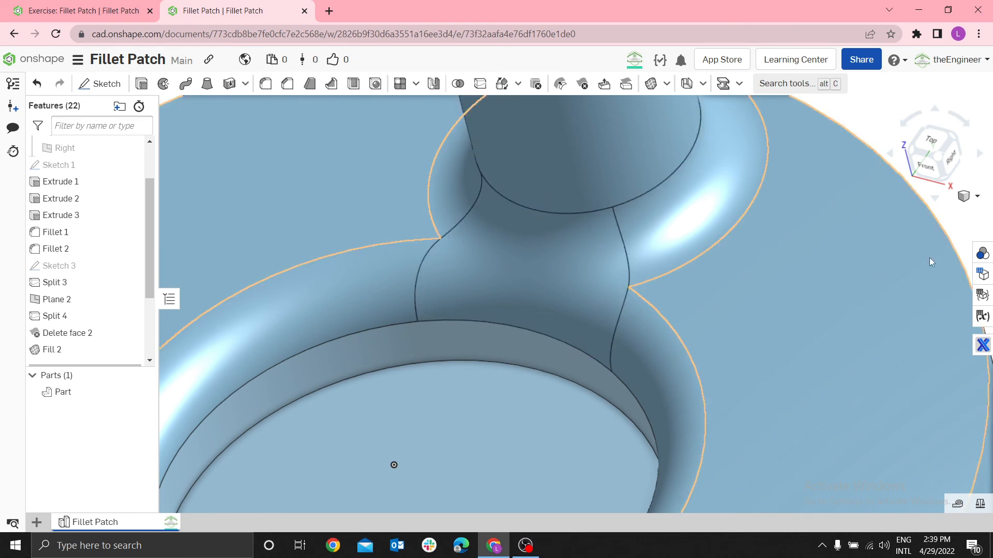
click(979, 197)
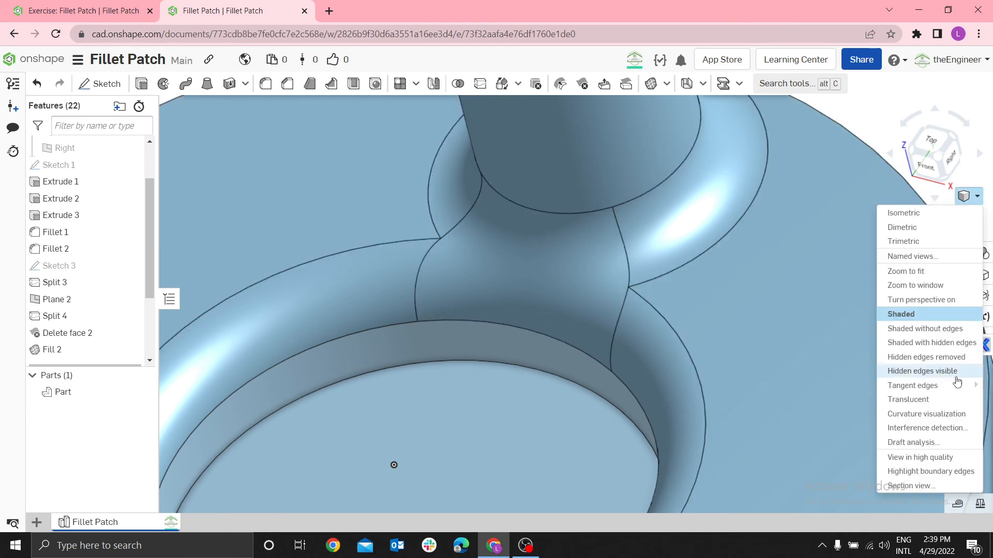
click(902, 412)
scroll(740, 337, up, 5)
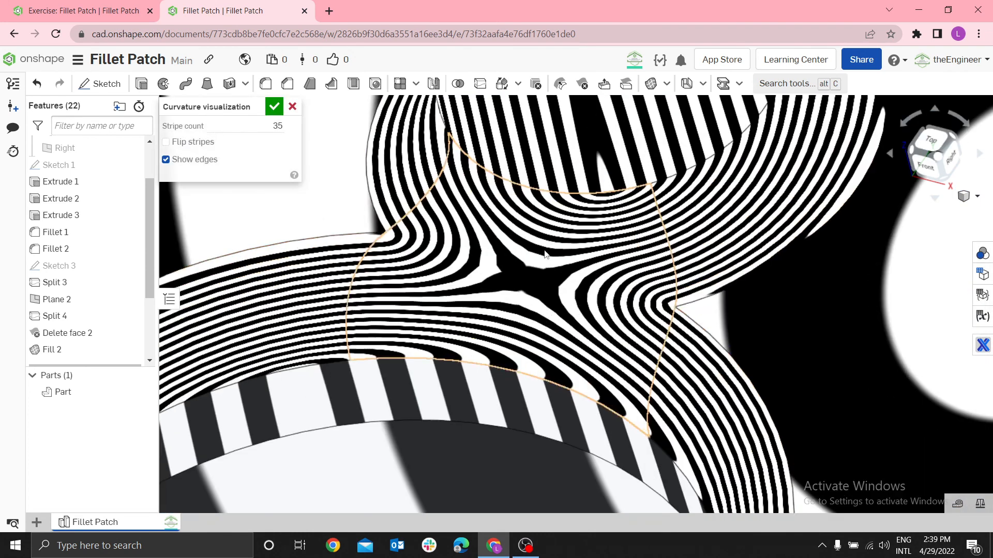
scroll(687, 395, up, 2)
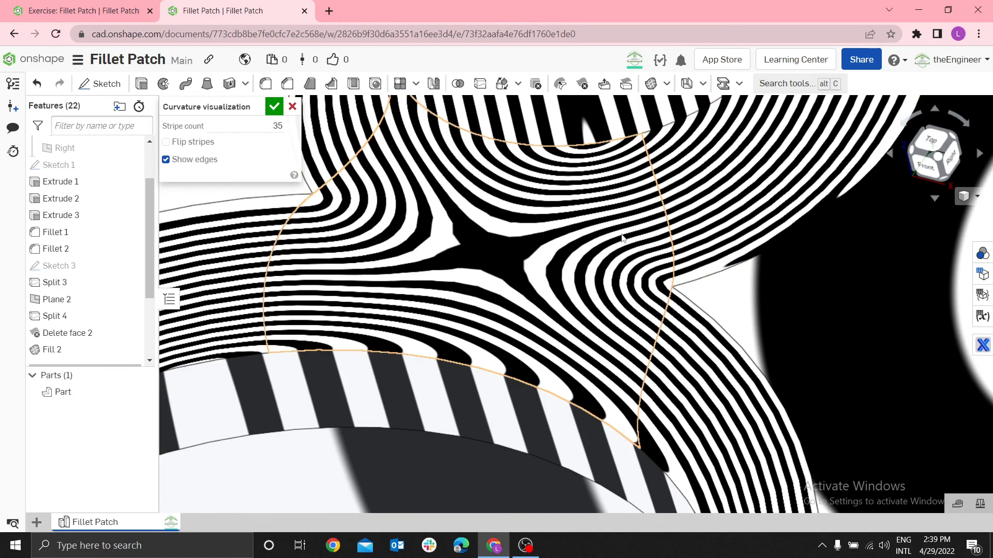
scroll(693, 357, down, 3)
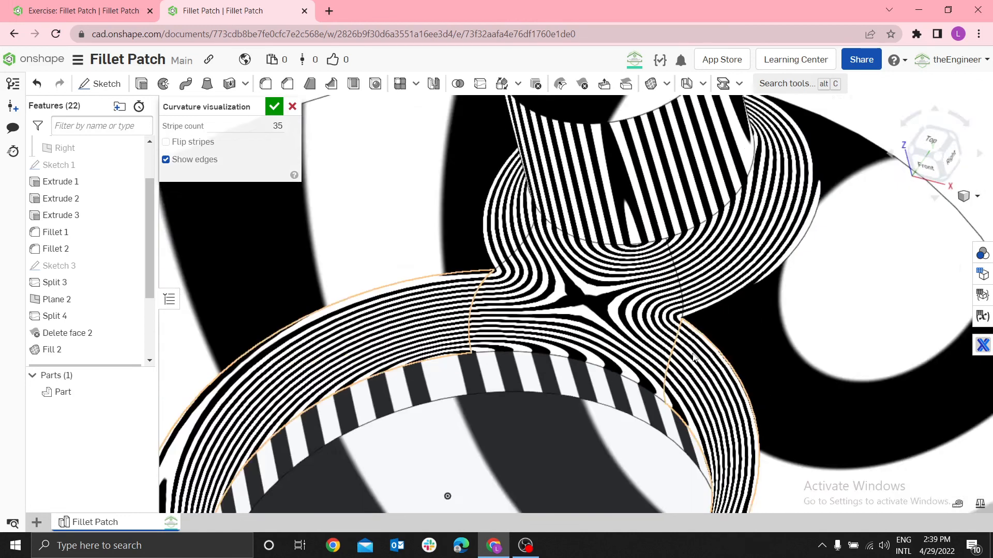
scroll(690, 340, up, 3)
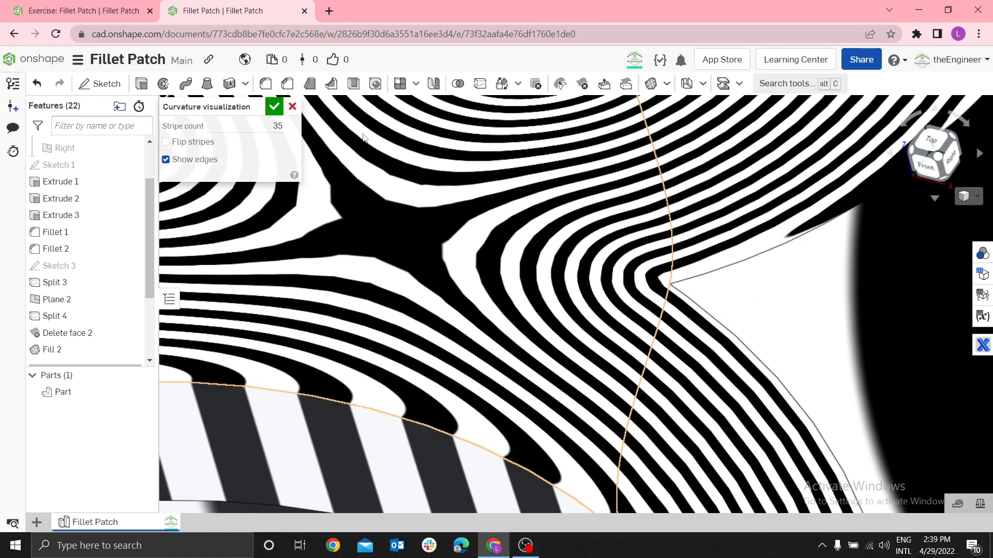
click(972, 197)
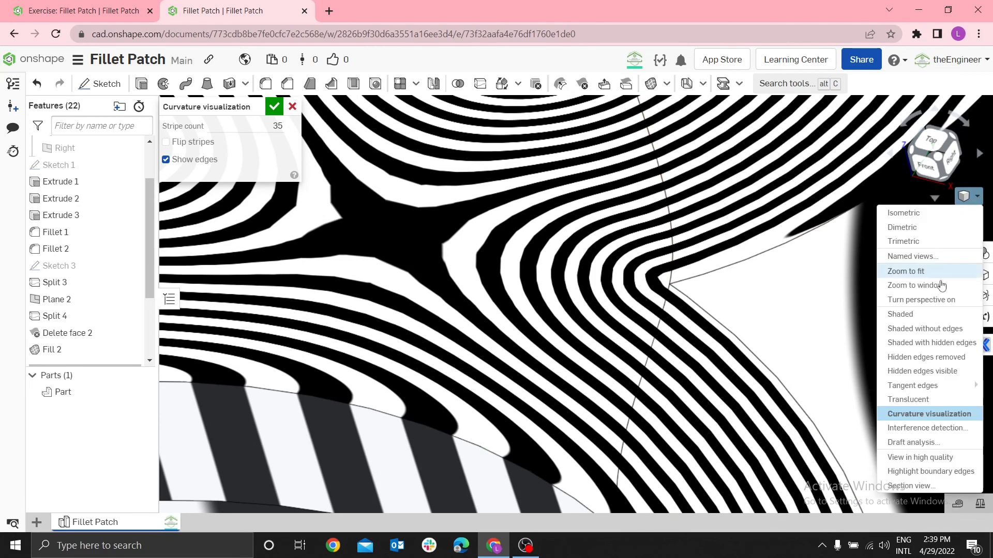
click(911, 319)
Step: Roll the model back to Fillet 2 and examine the original junction between the boss and hole fillets with Curvature visualization
scroll(222, 199, down, 3)
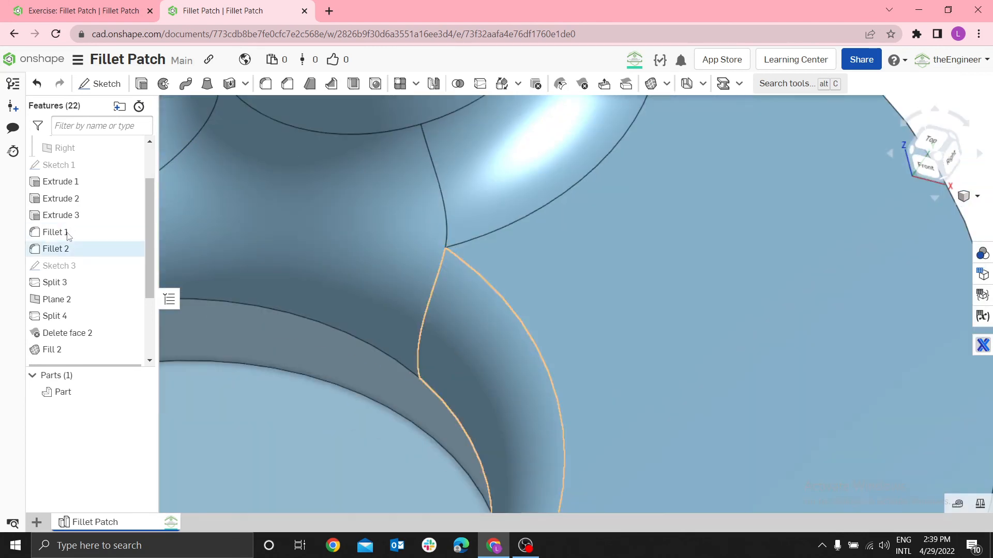
right_click(56, 253)
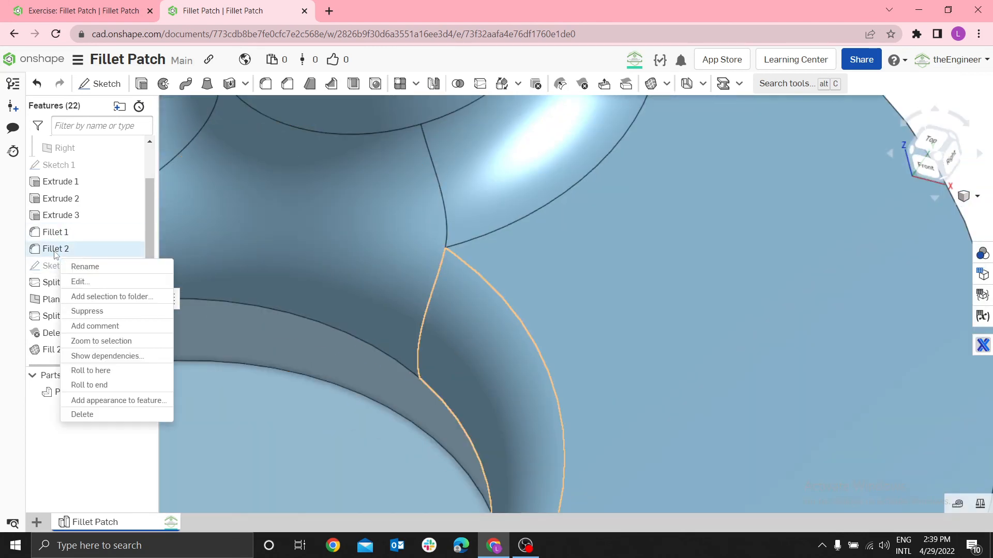
click(104, 373)
scroll(497, 324, down, 5)
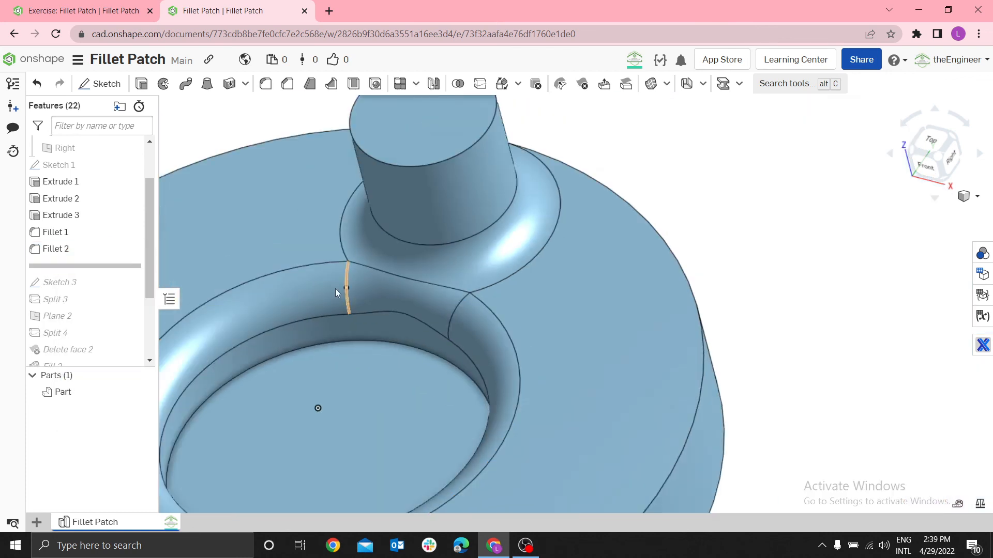
scroll(335, 288, up, 5)
click(976, 196)
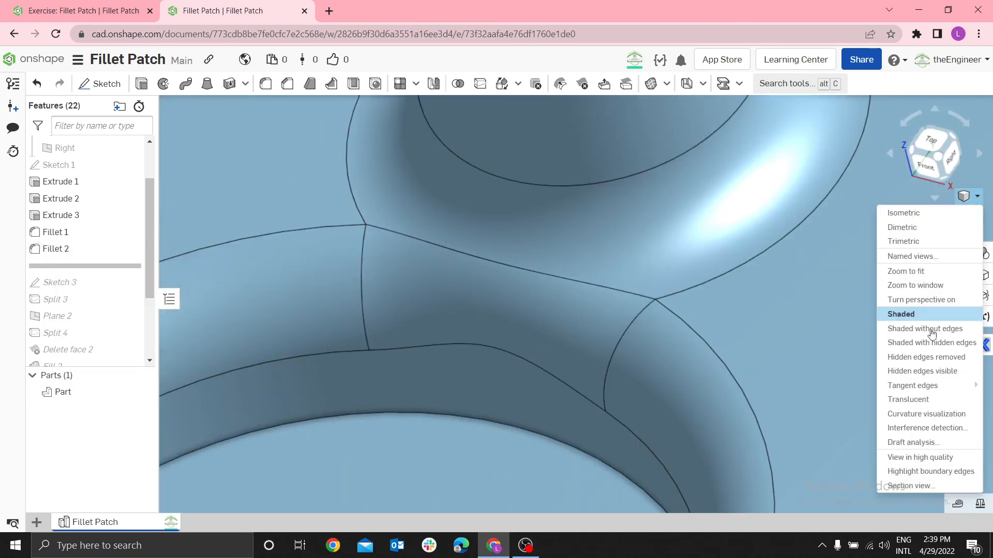
click(910, 412)
scroll(653, 326, up, 3)
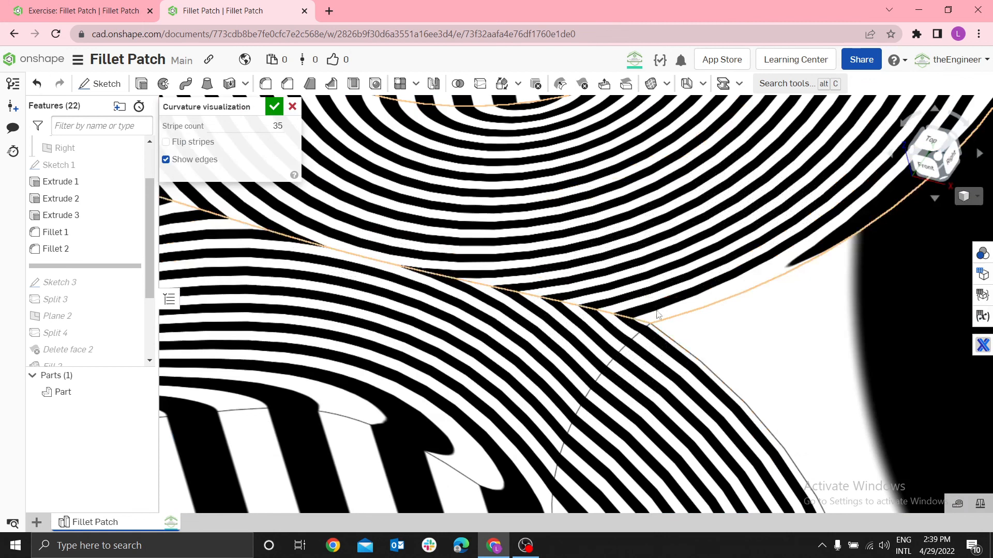
scroll(652, 331, up, 3)
scroll(652, 331, up, 5)
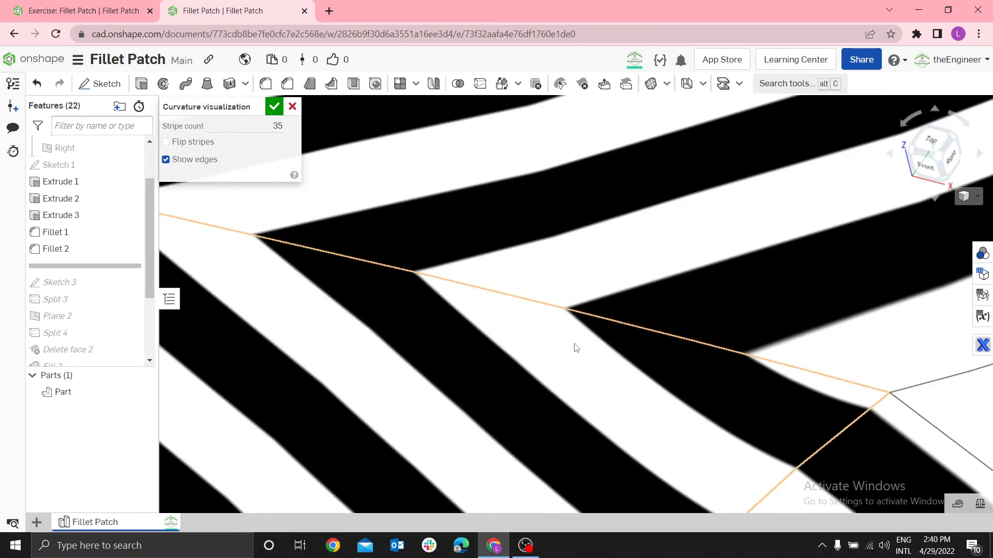
scroll(672, 274, down, 5)
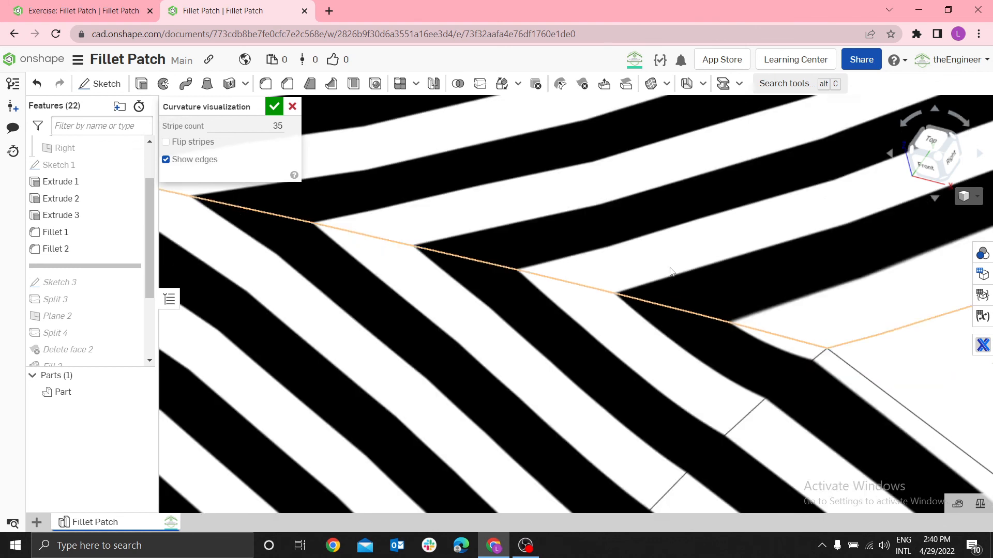
scroll(470, 260, down, 10)
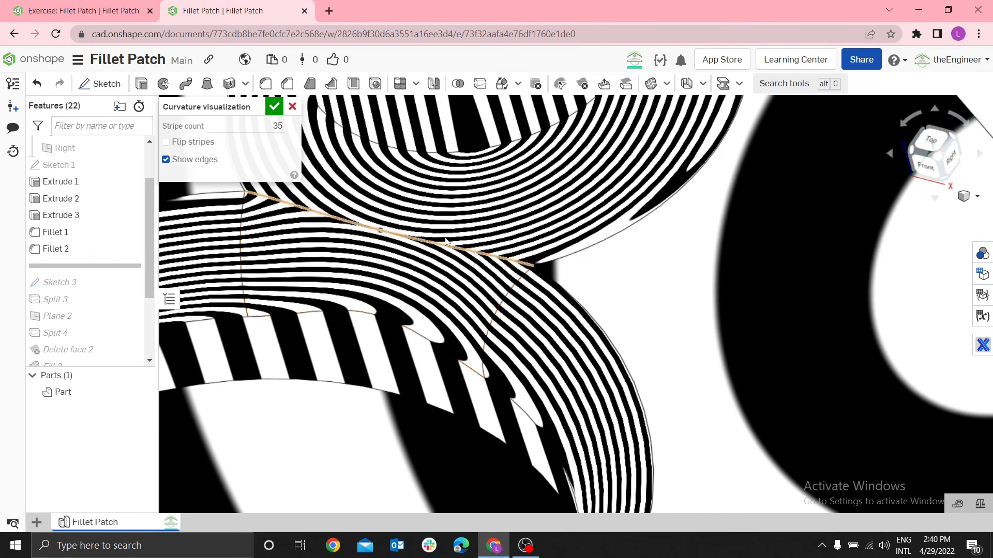
scroll(321, 193, up, 5)
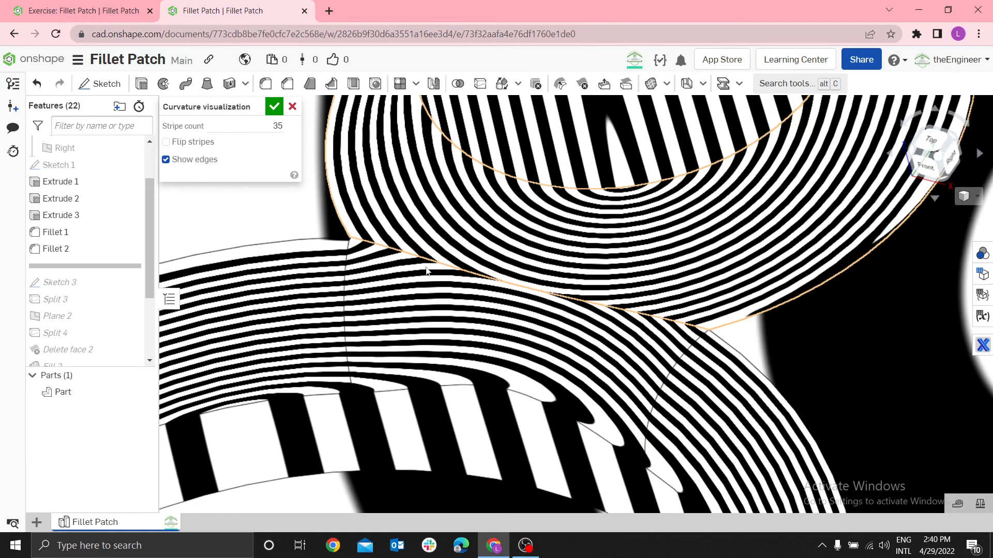
Step: Roll the feature history forward to the end to restore the fill patch
right_click(63, 300)
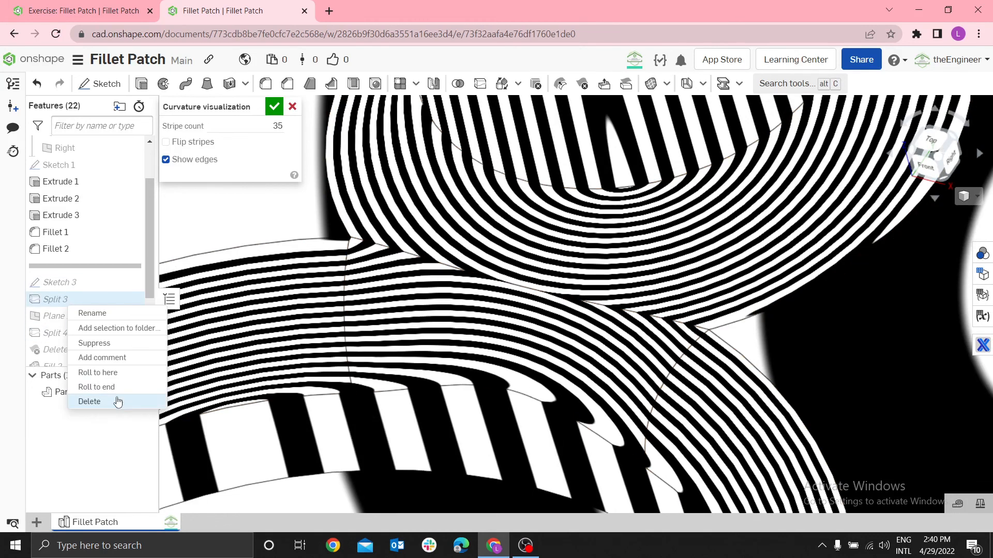
click(90, 401)
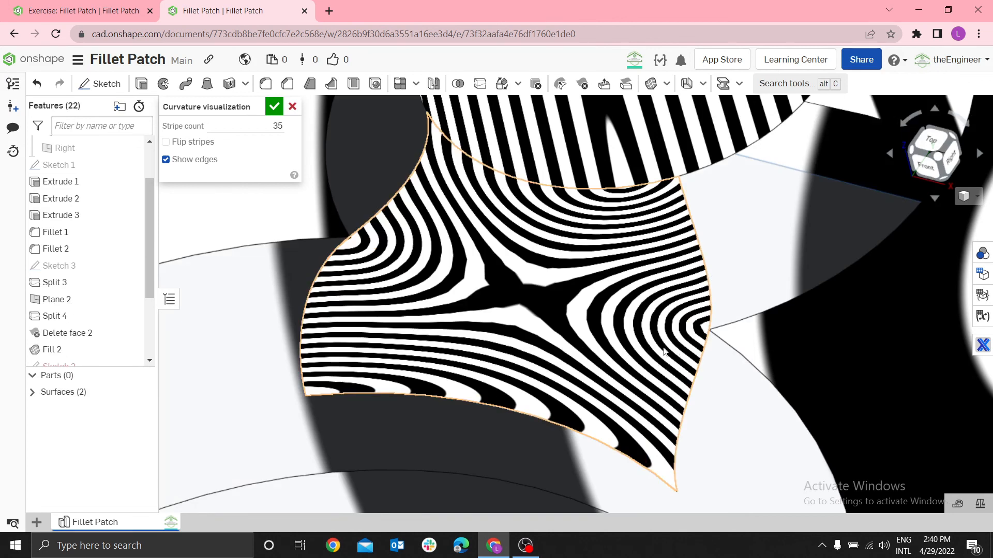
Step: Examine the curvature stripes across the fill patch up close and return to the Shaded view
scroll(651, 336, down, 3)
scroll(648, 323, up, 7)
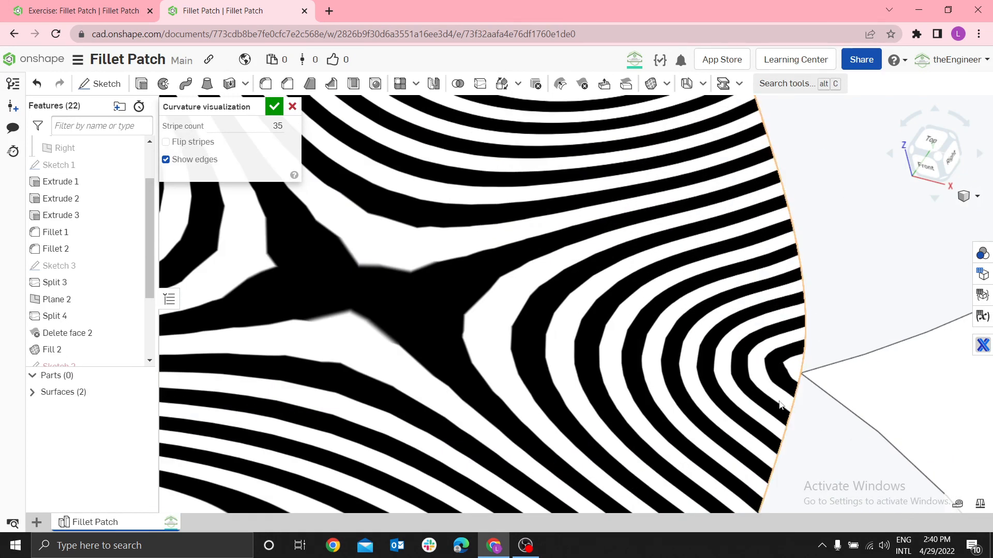
click(292, 107)
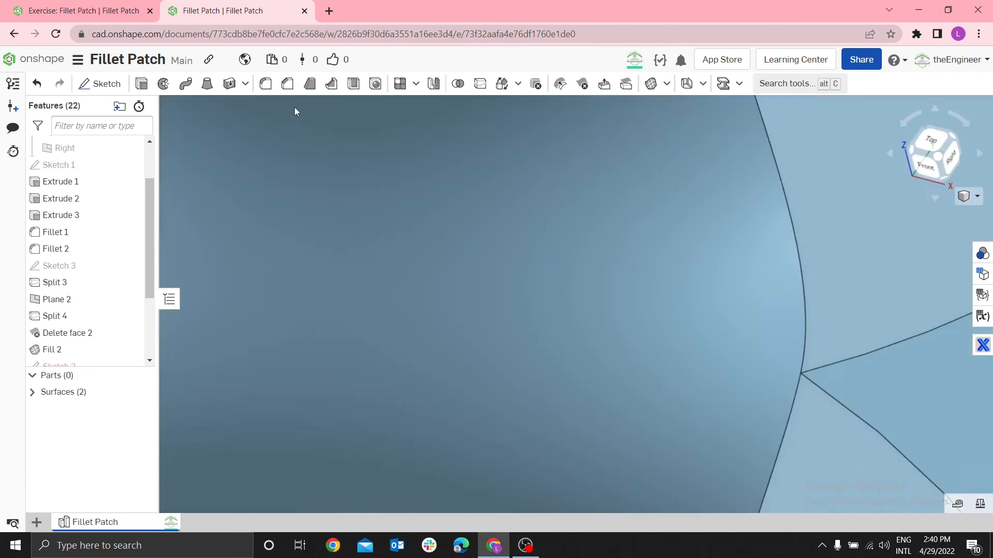
Step: Restore the feature history's rollback position to directly after Fill 2, leaving out Sketch 2 and the features following it
scroll(407, 165, down, 5)
scroll(519, 189, down, 3)
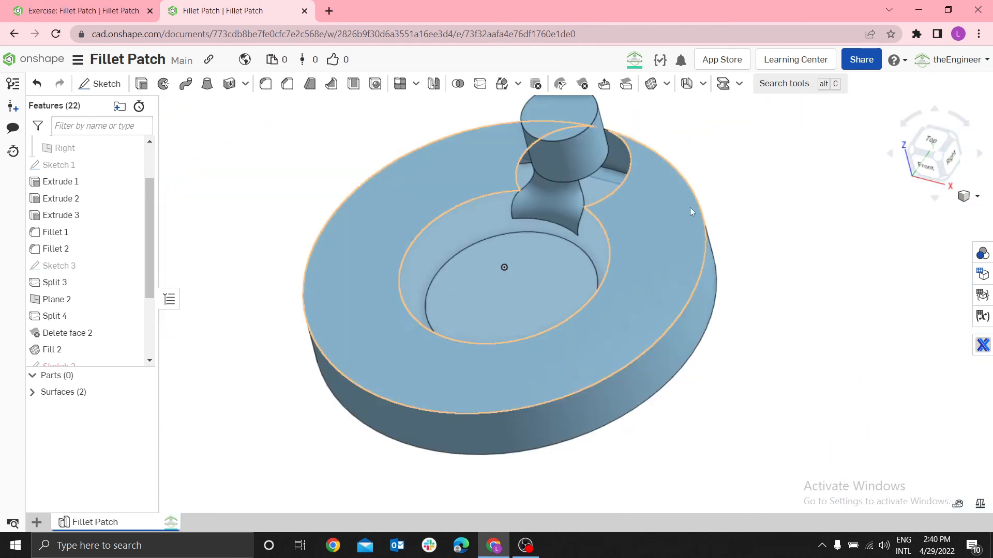
scroll(73, 346, down, 2)
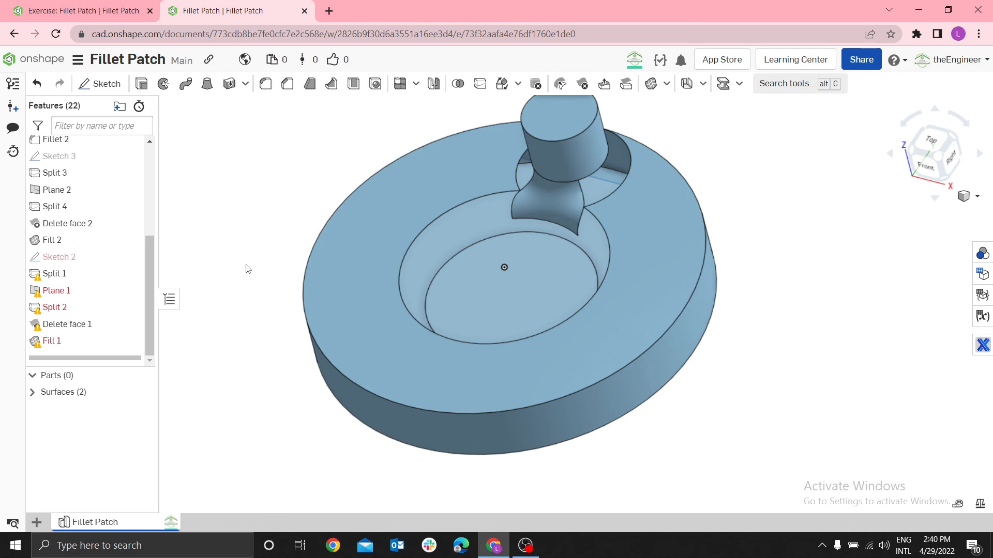
key(ctrl+z)
key(ctrl+y)
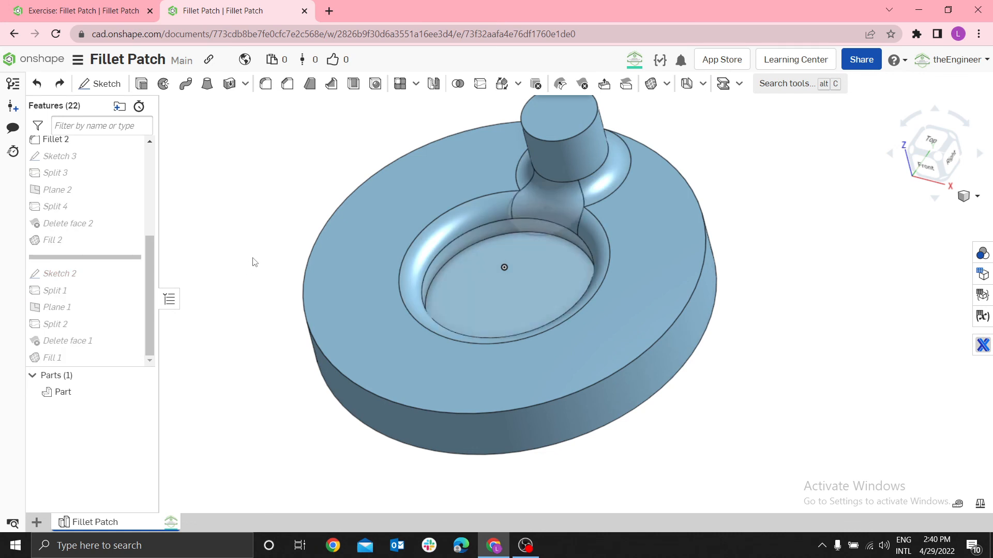
scroll(333, 163, up, 5)
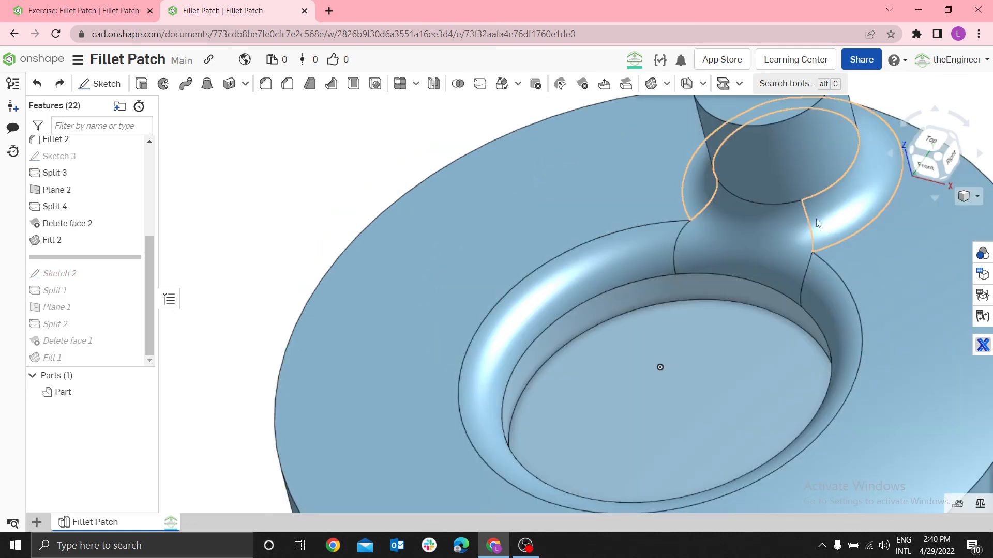